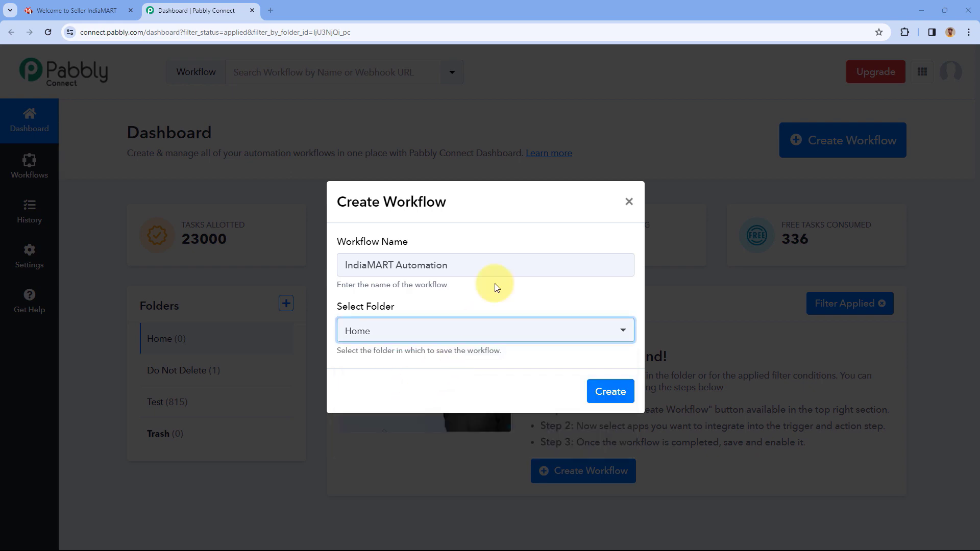
Step: Create the IndiaMART Automation workflow in the Home folder, collapse its trigger section and review the trigger and action blocks
click(611, 394)
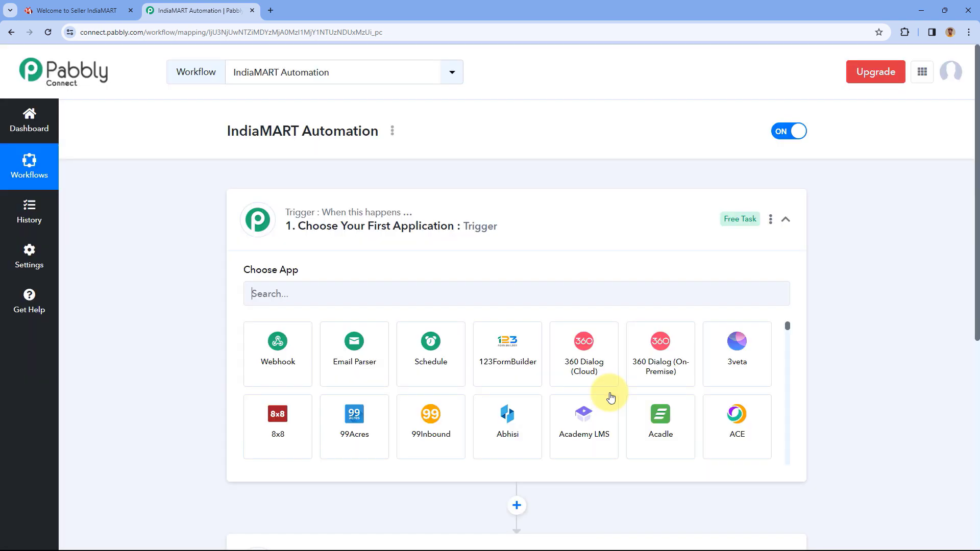
click(523, 207)
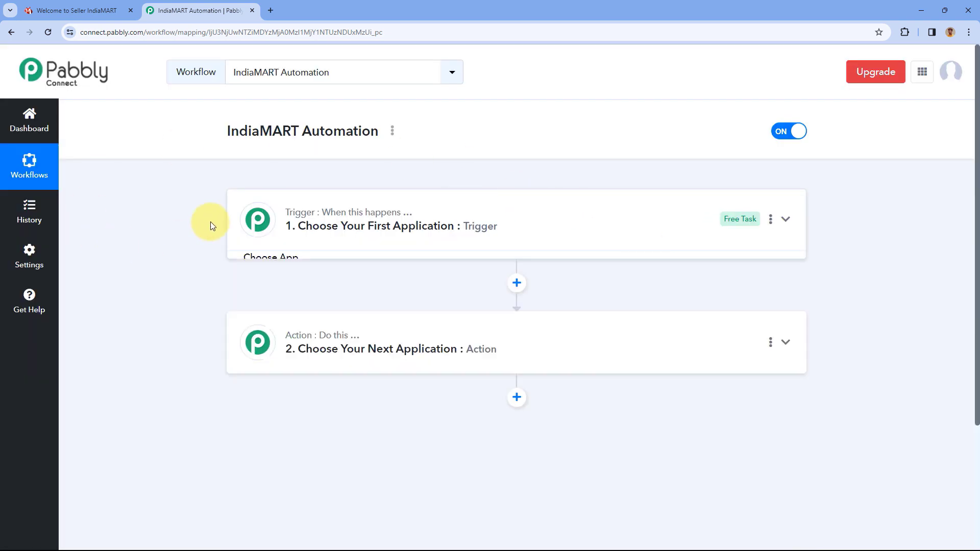
scroll(194, 214, down, 1)
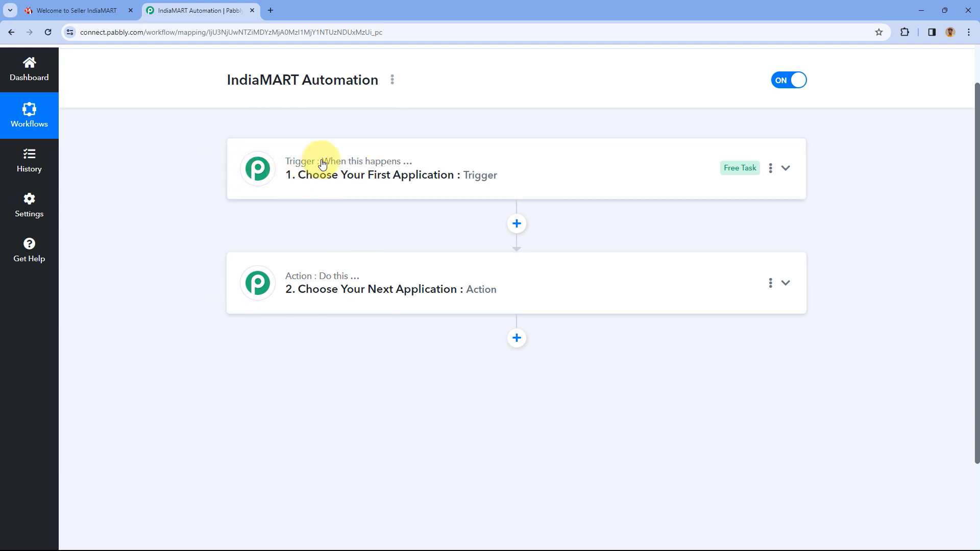
mouse_move(408, 176)
mouse_move(299, 284)
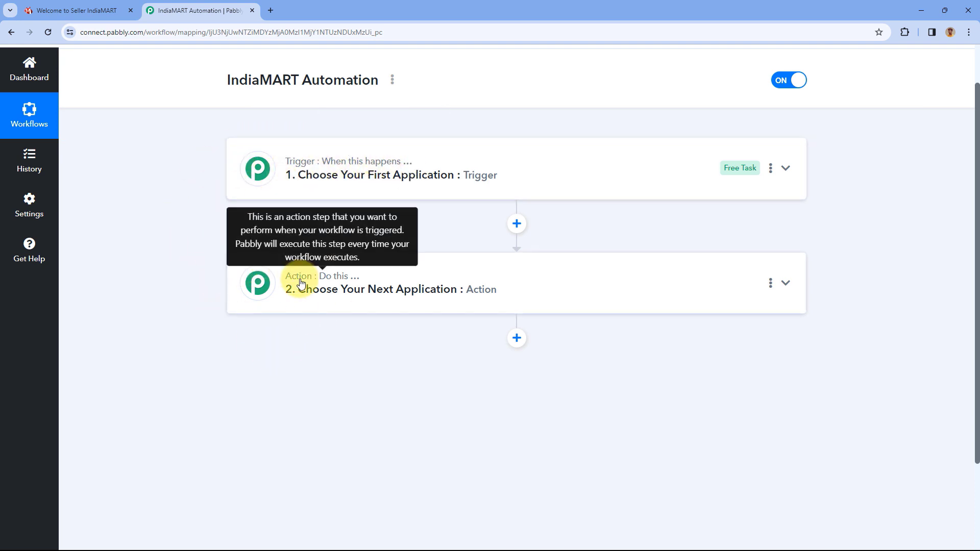
Step: Set the workflow trigger to IndiaMART with the New Leads event and start adding a new connection for it
click(506, 159)
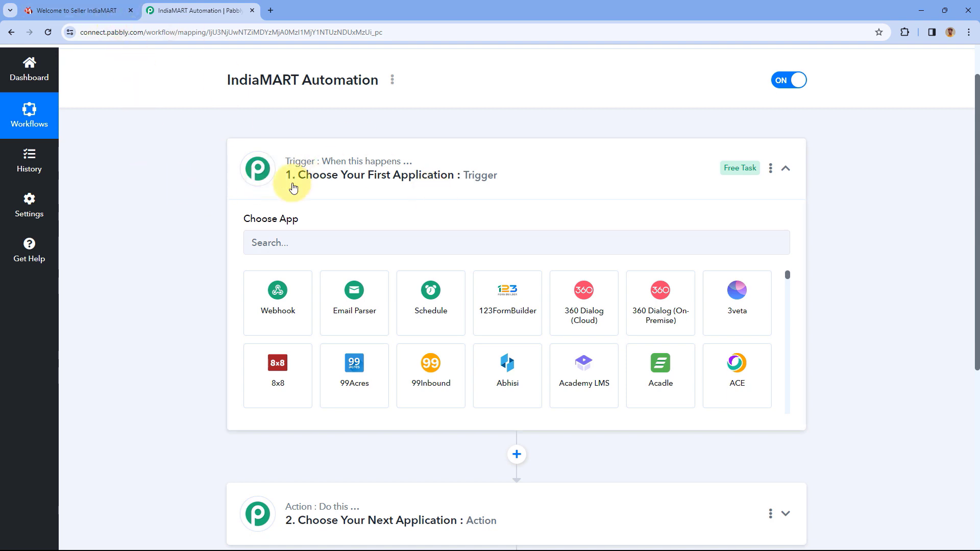
click(308, 241)
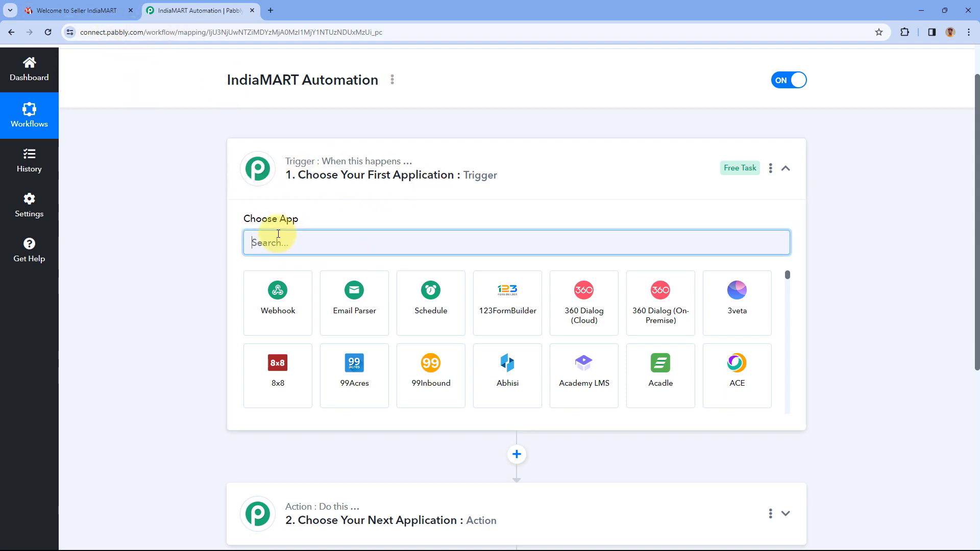
text(IndiaMART)
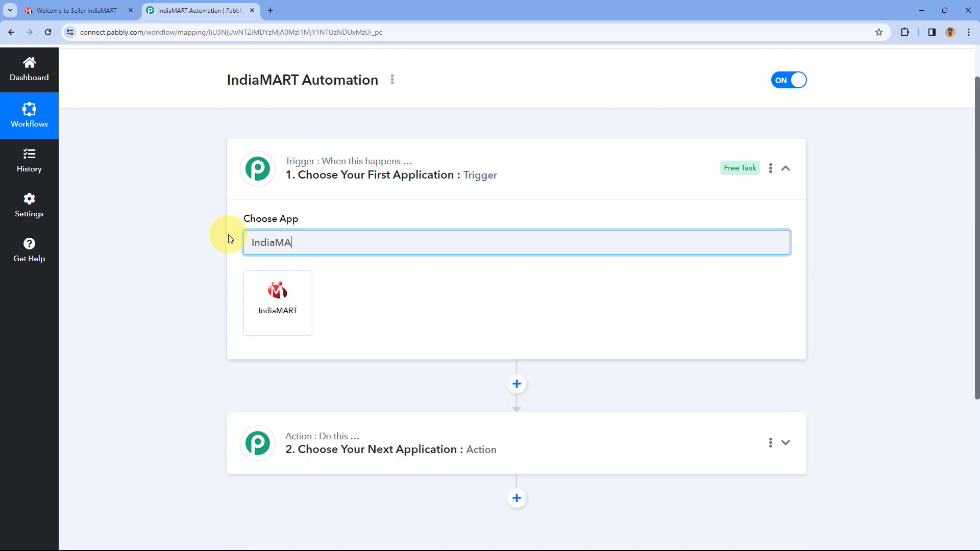
click(272, 293)
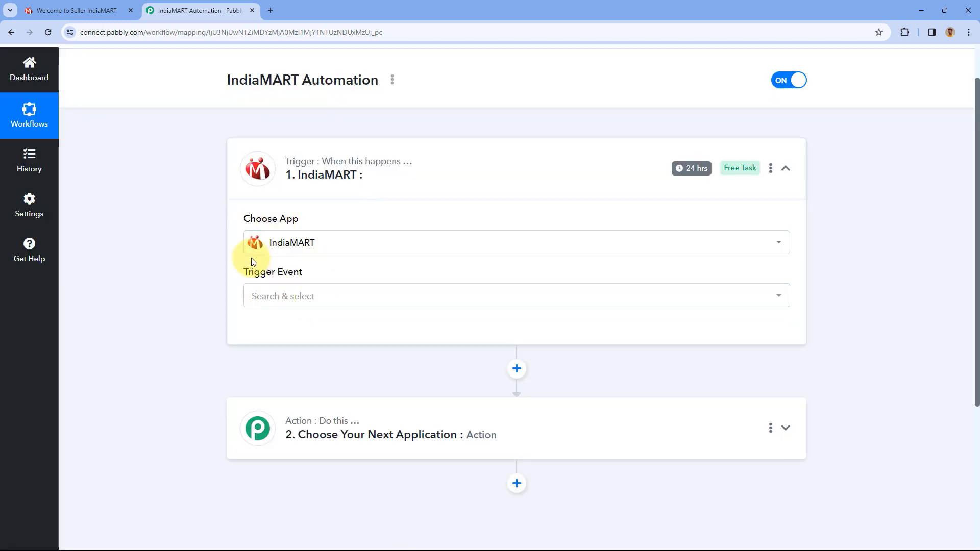
click(330, 301)
click(299, 363)
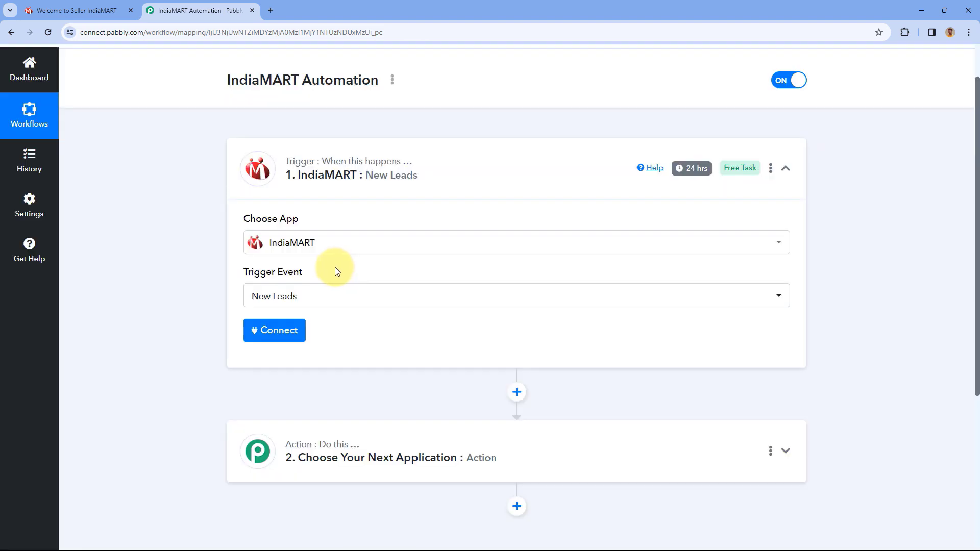
click(277, 333)
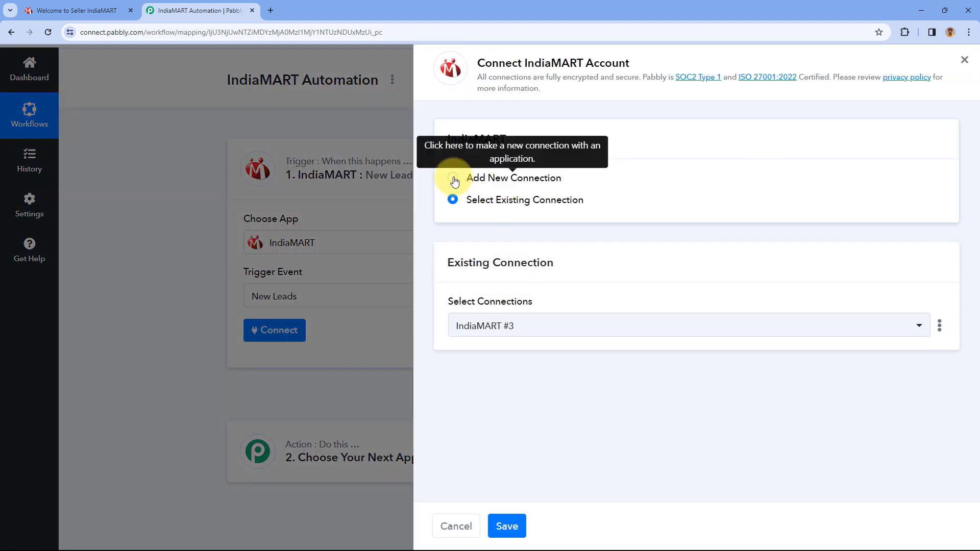
click(459, 177)
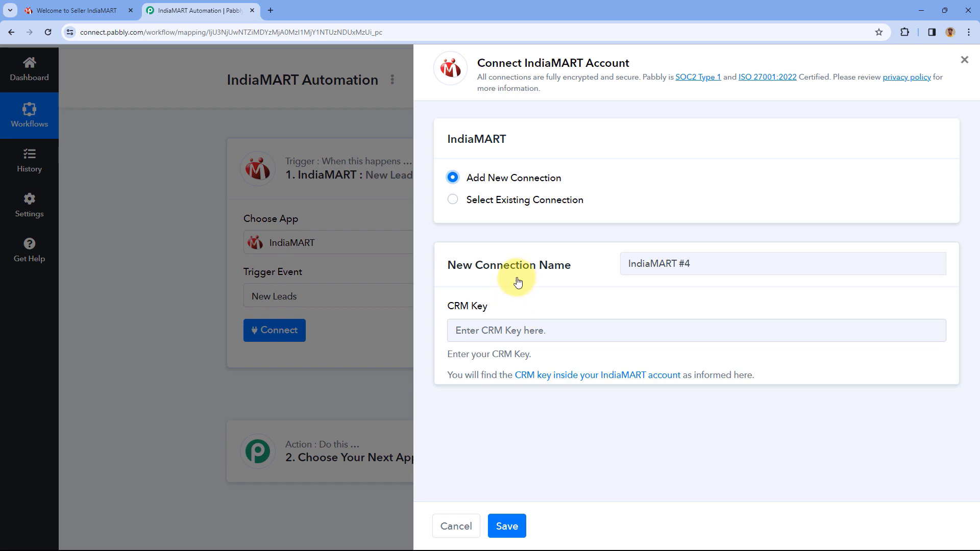
Step: In the IndiaMART seller account, go to the CRM API page through the account settings and copy the current API key
click(86, 5)
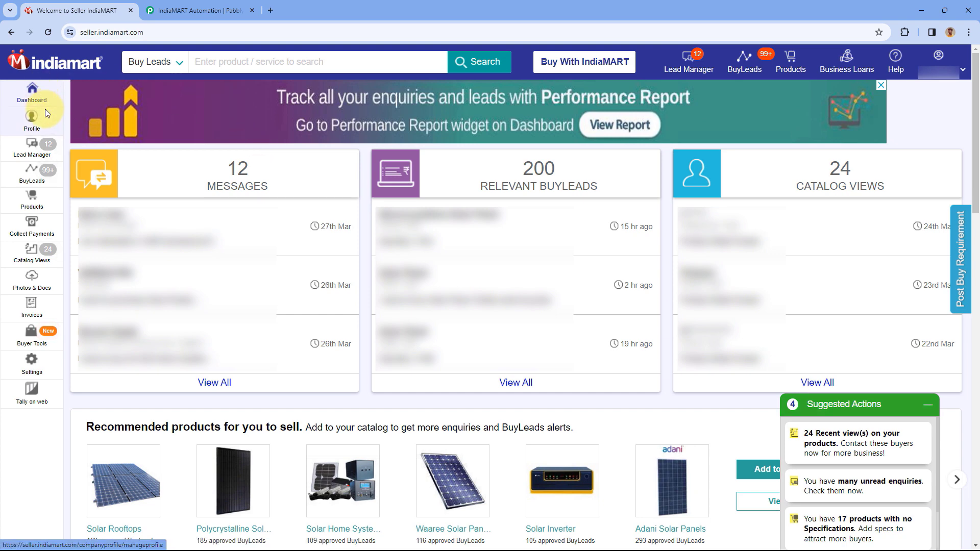
click(45, 366)
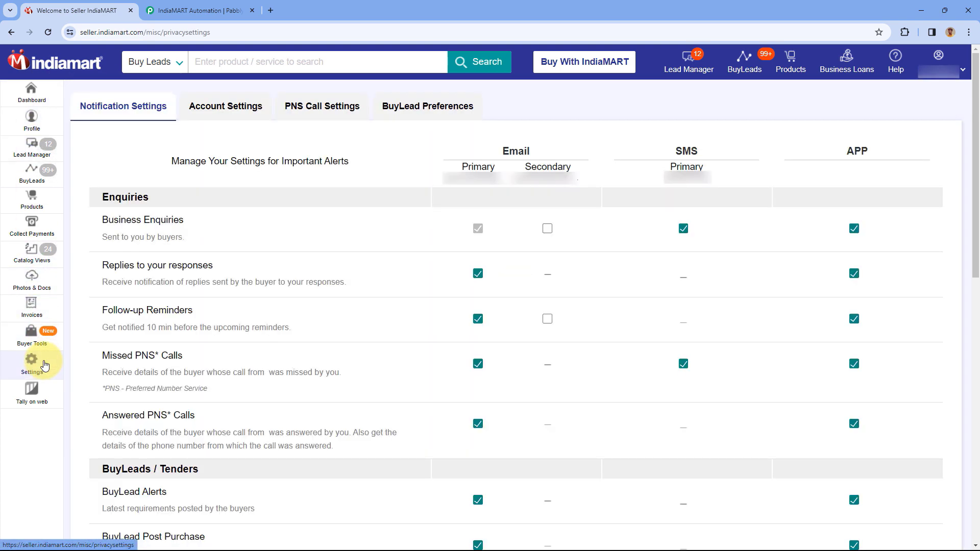
click(219, 115)
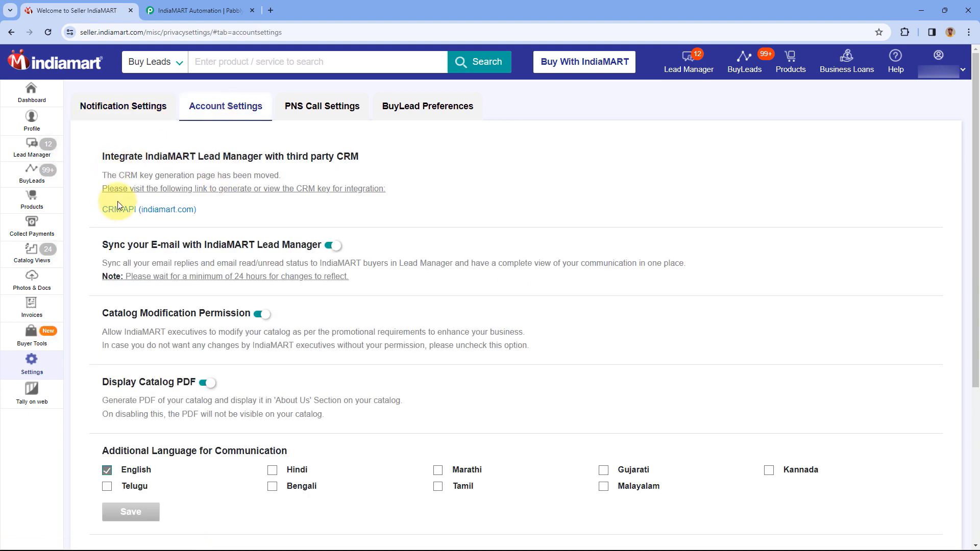
click(139, 216)
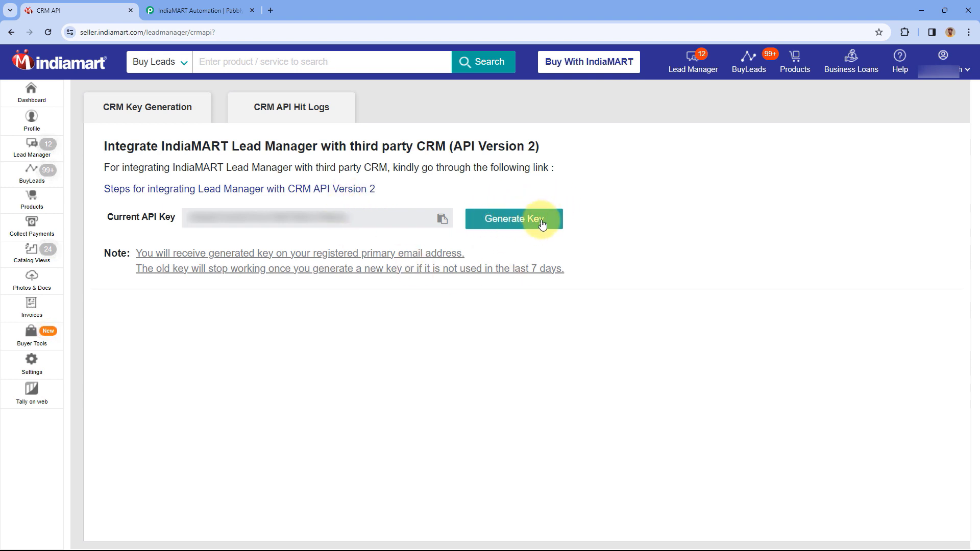
click(442, 219)
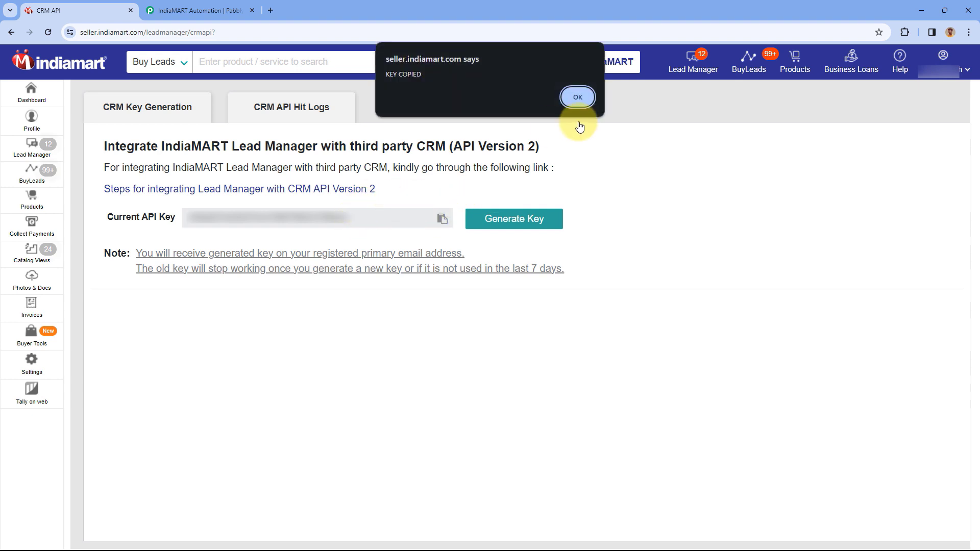
click(577, 97)
Step: Back in Pabbly Connect, paste the copied CRM key into the new IndiaMART connection and save it
click(199, 10)
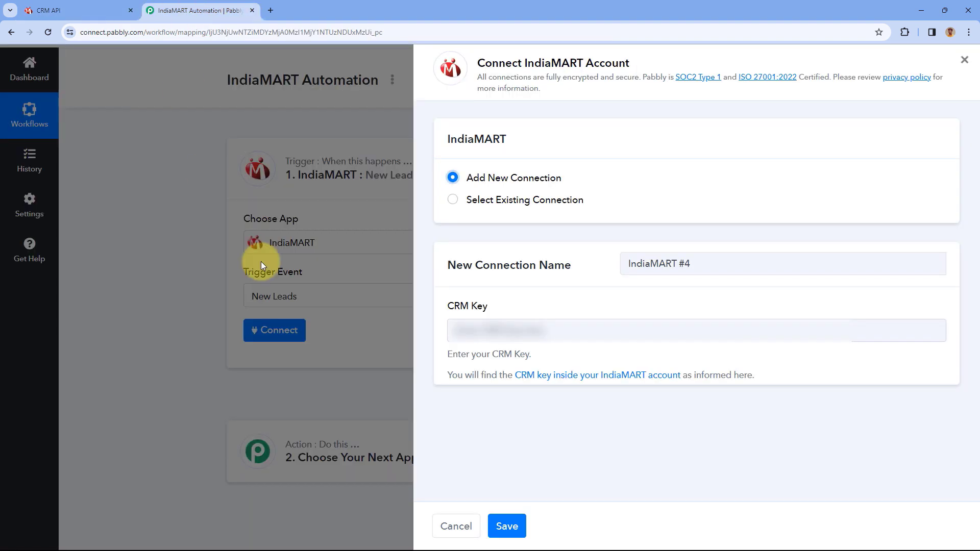
right_click(476, 331)
click(500, 217)
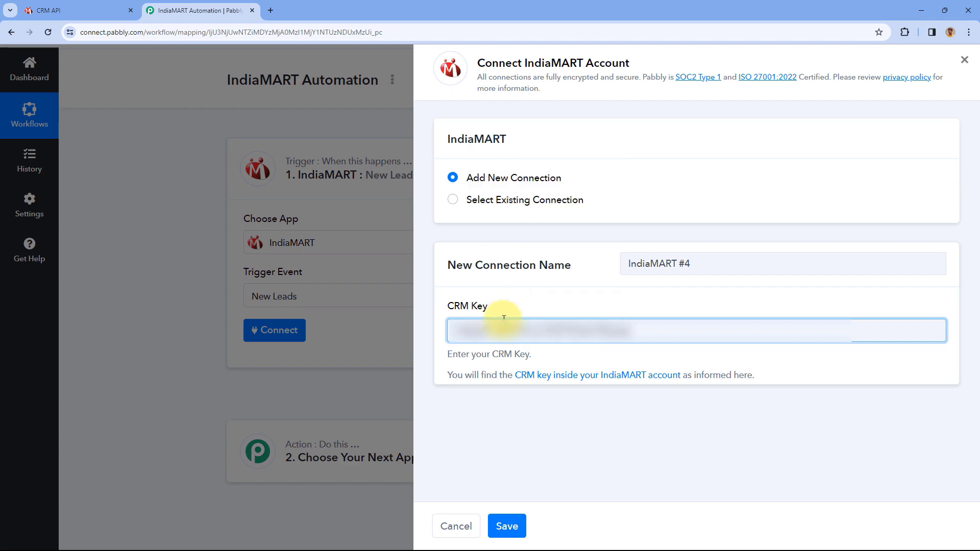
click(507, 526)
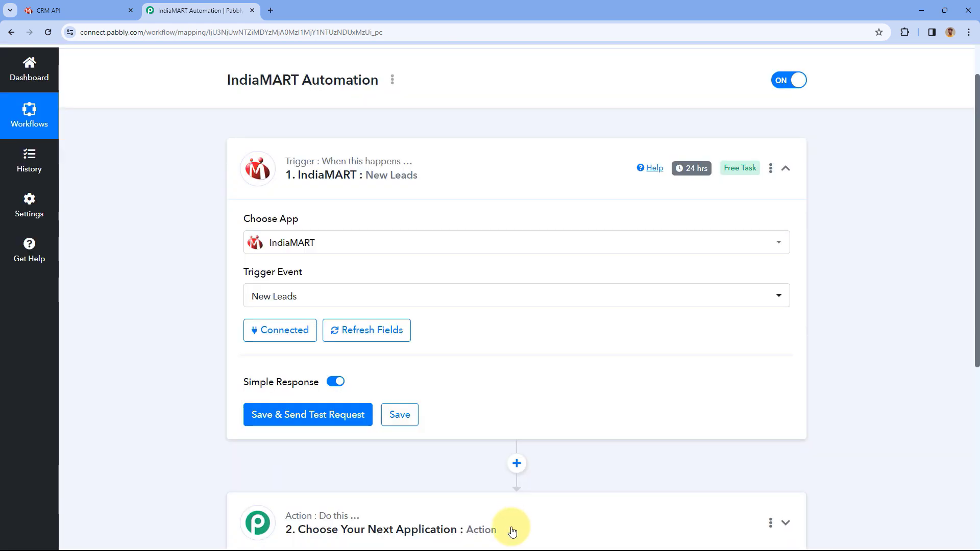
Step: Save the IndiaMART New Leads trigger and send a test request with Simple Response left on
scroll(196, 280, down, 1)
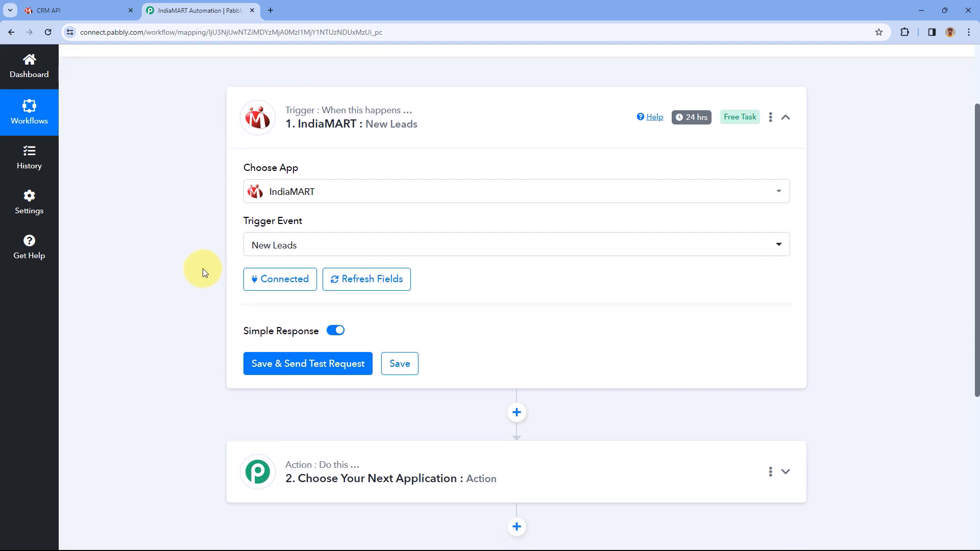
scroll(202, 269, down, 2)
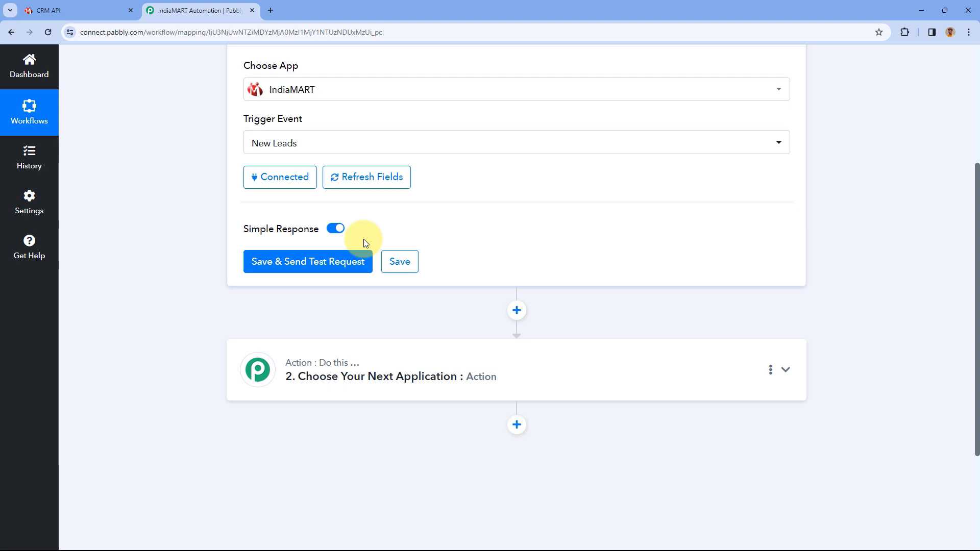
click(316, 260)
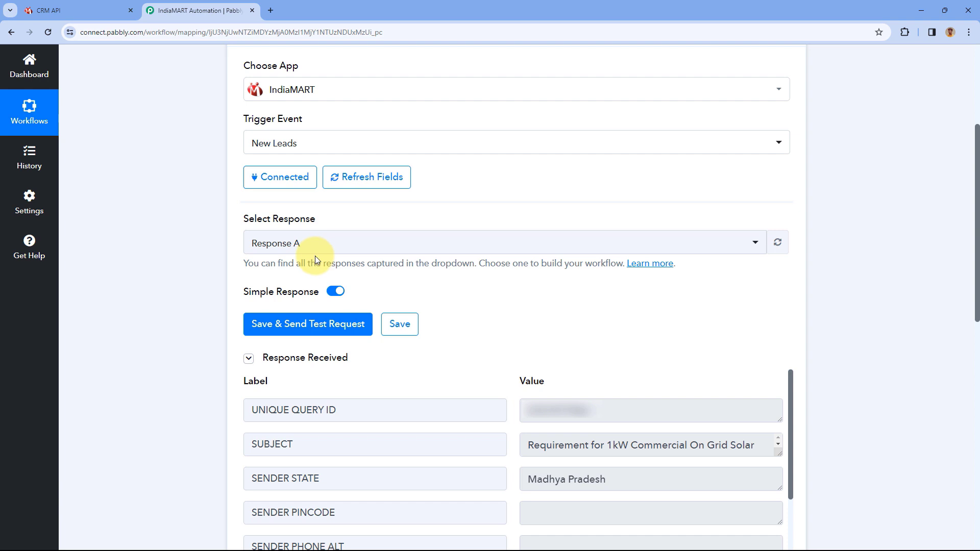
Step: Examine the query ID, subject and sender state in the received lead response, enlarging the subject value to read it fully
scroll(497, 282, down, 1)
scroll(496, 281, down, 1)
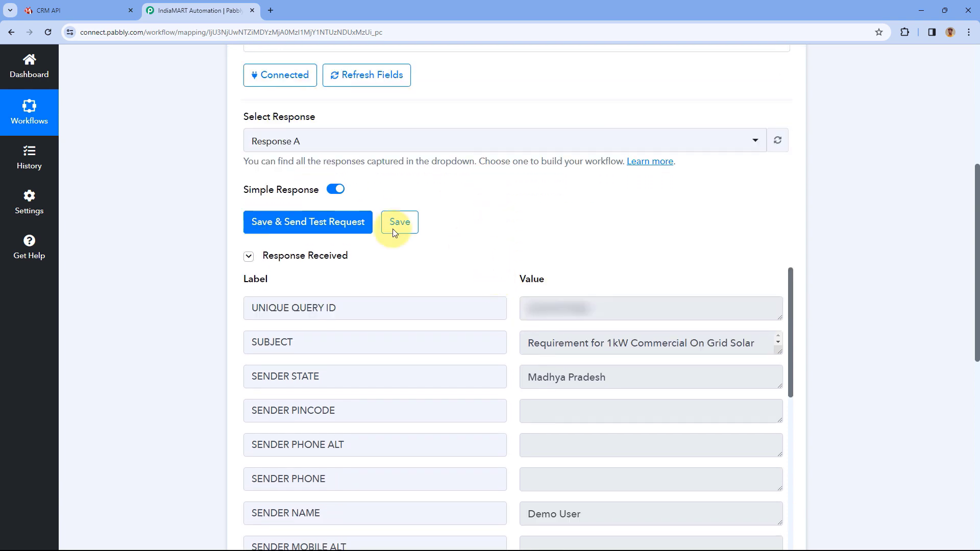
scroll(503, 245, down, 3)
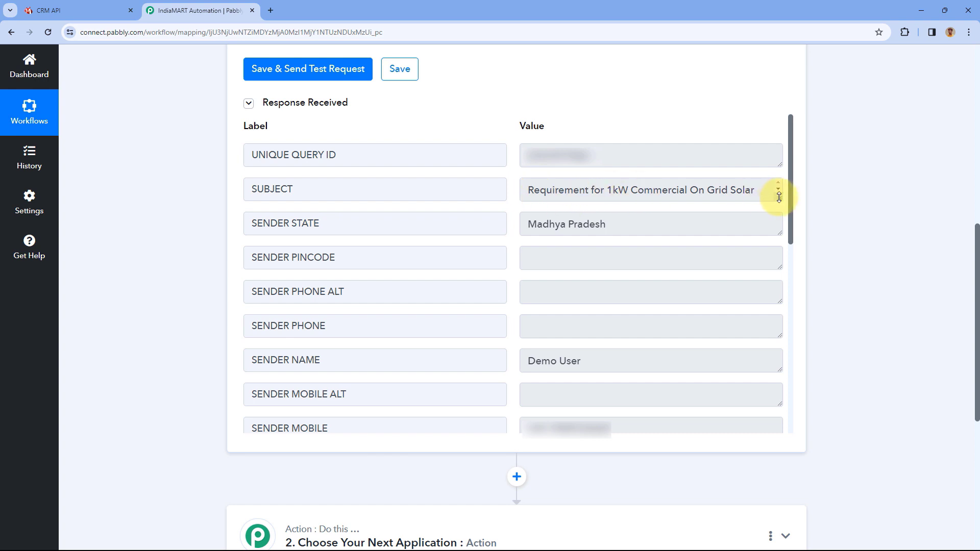
drag(779, 198, 783, 225)
drag(636, 227, 526, 184)
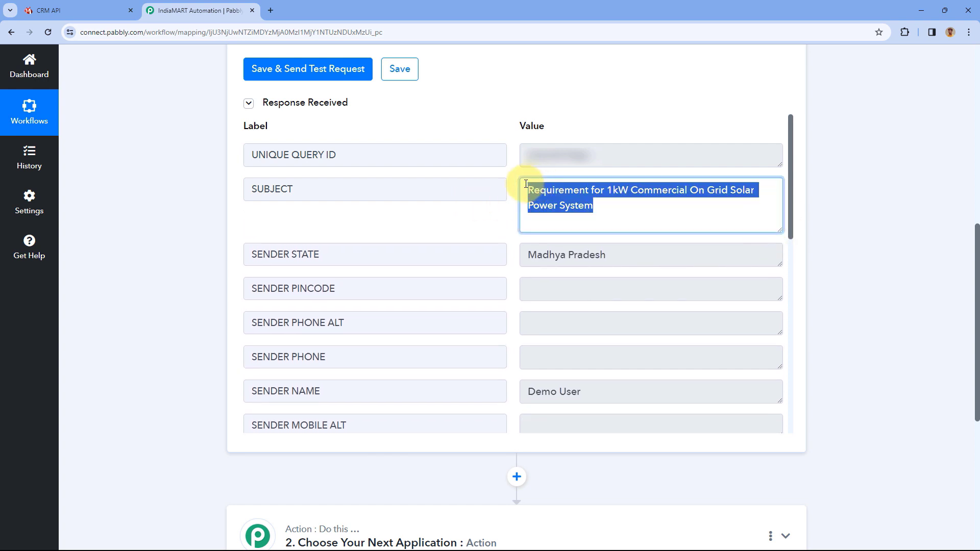
click(512, 182)
drag(602, 160, 508, 160)
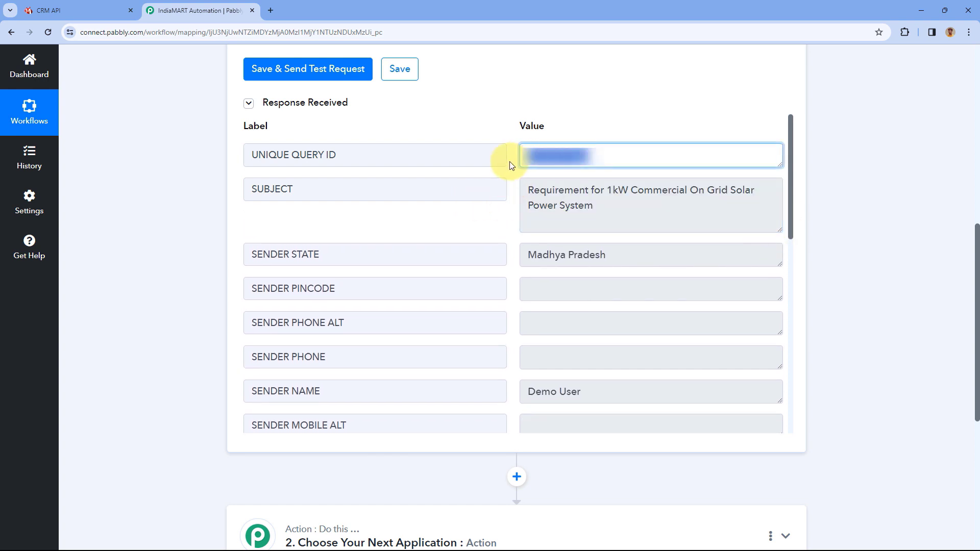
drag(525, 253, 619, 253)
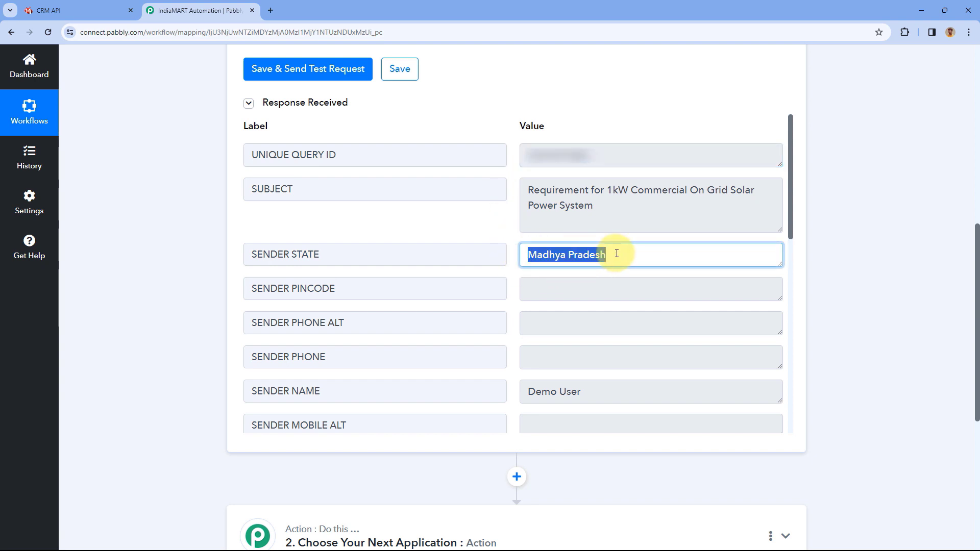
click(605, 251)
click(509, 234)
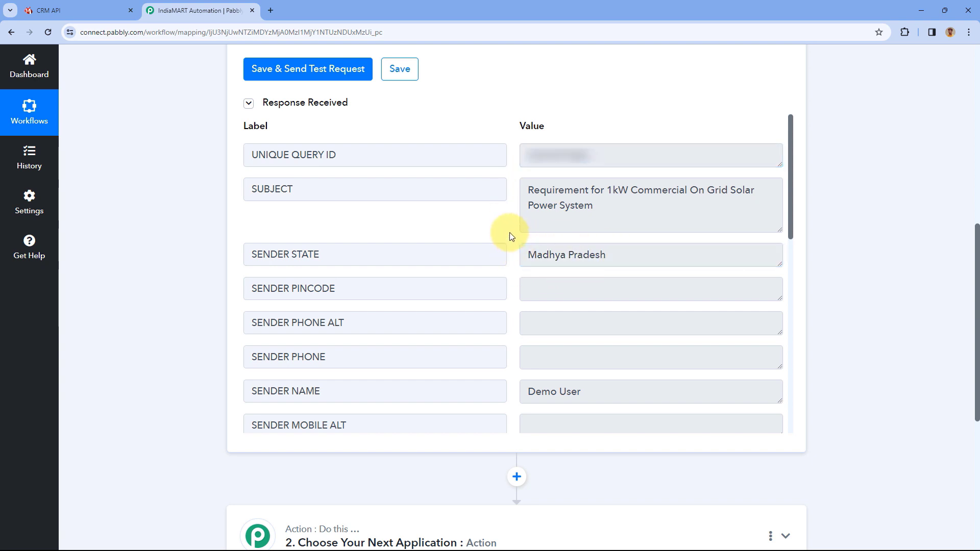
Step: Examine the sender's name, mobile, email, city and address, and the query details in the rest of the lead response
scroll(510, 232, down, 2)
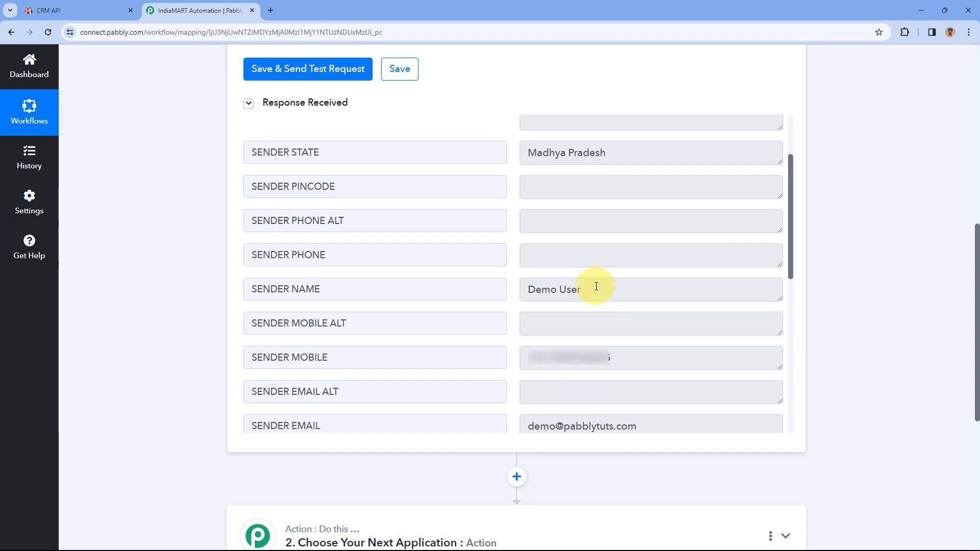
drag(595, 286, 532, 289)
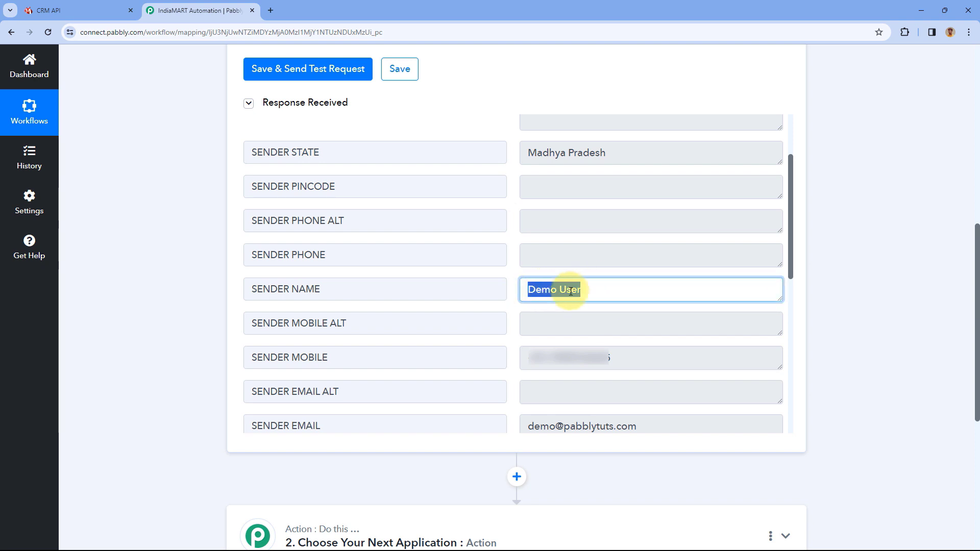
drag(629, 359, 513, 358)
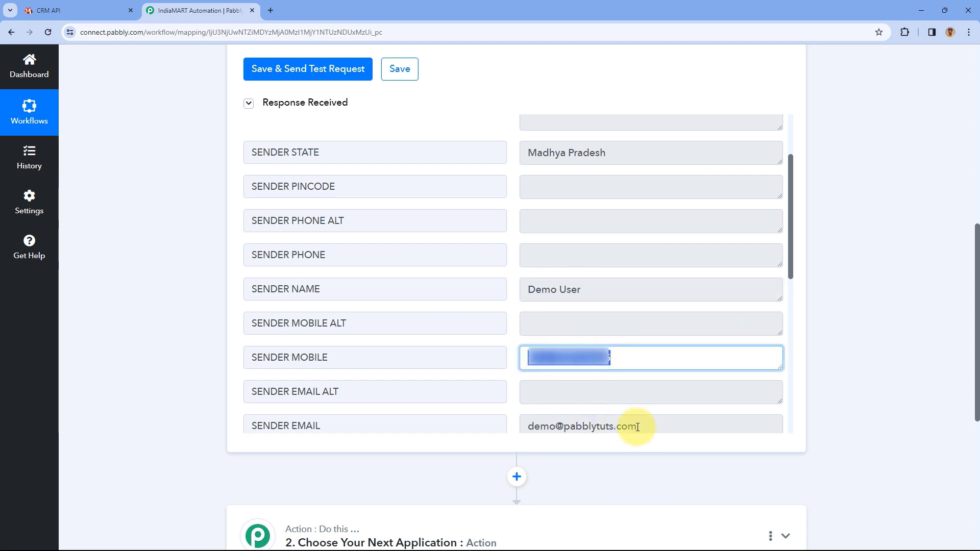
drag(638, 428, 511, 421)
click(507, 318)
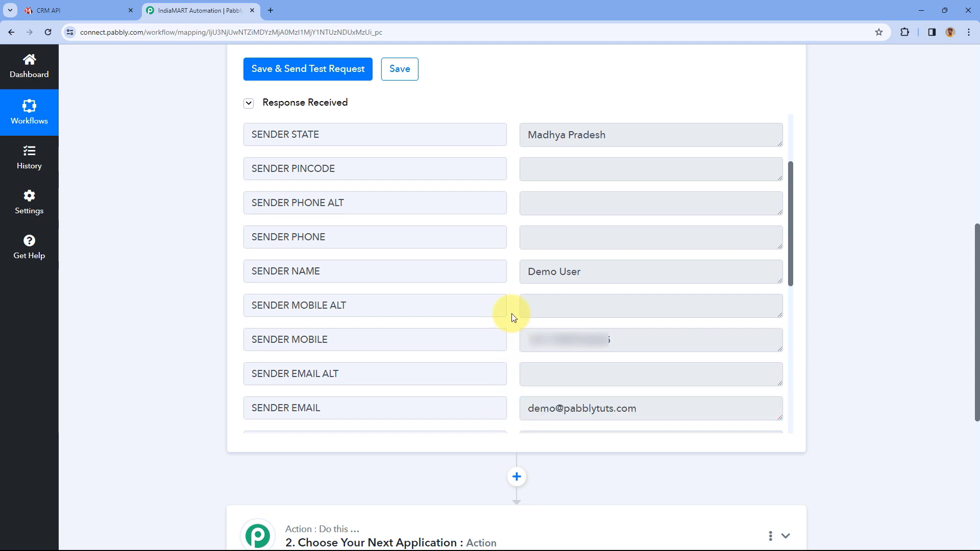
scroll(512, 313, down, 6)
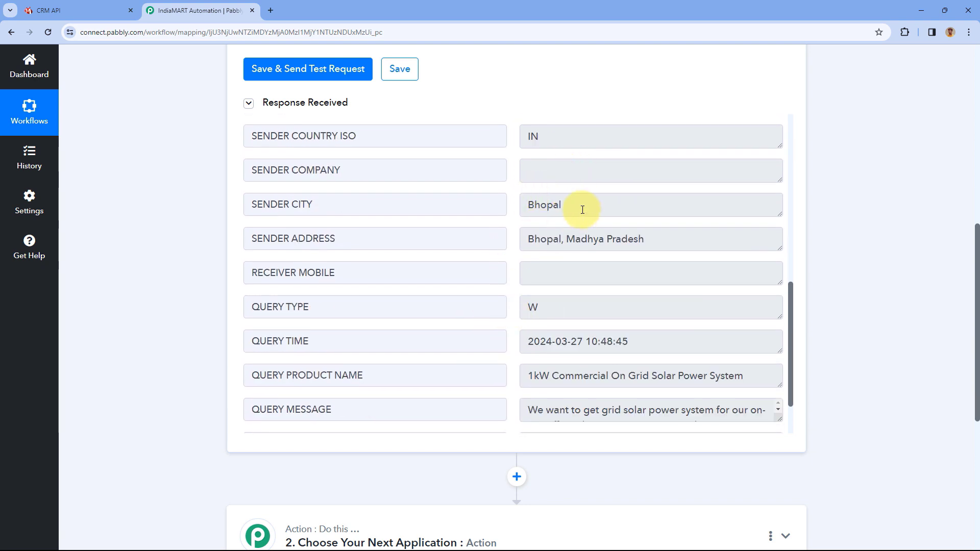
drag(582, 208, 528, 210)
drag(645, 239, 516, 238)
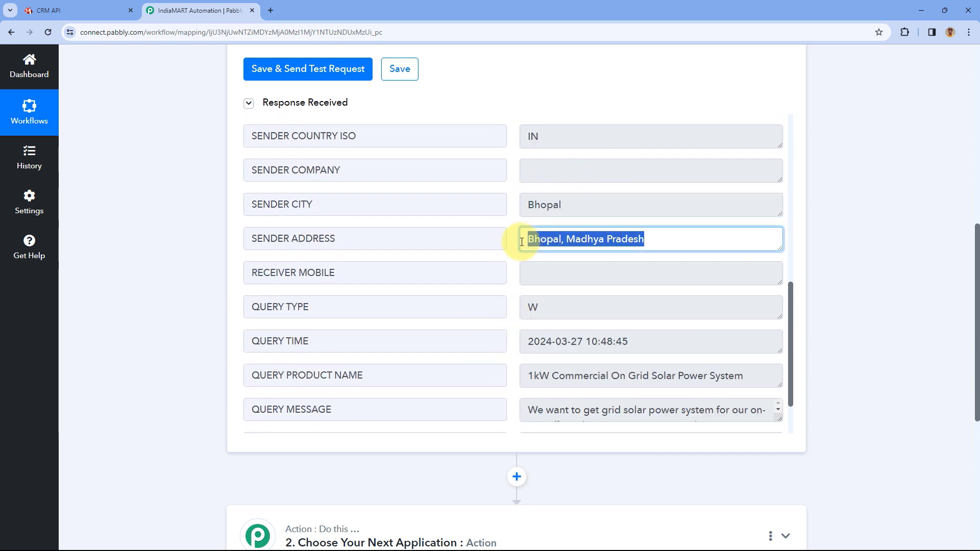
click(513, 234)
scroll(513, 237, down, 2)
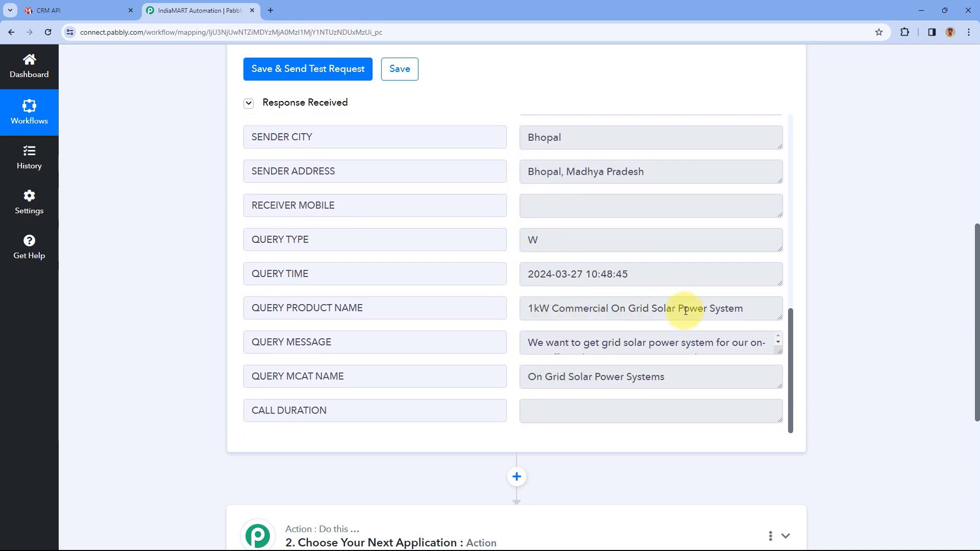
Step: Enlarge the query message value in the lead response and read the full message and the remaining query fields
scroll(686, 311, down, 2)
drag(779, 249, 779, 301)
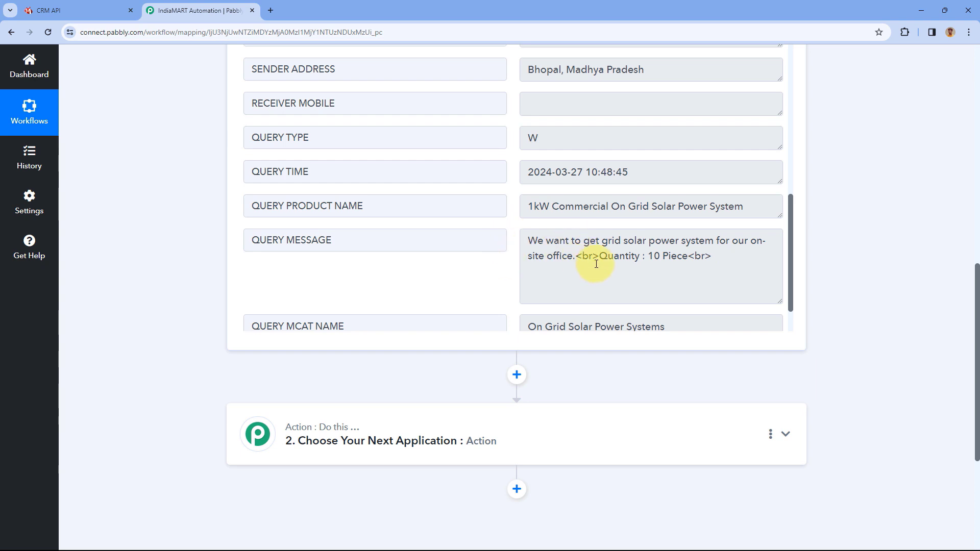
scroll(597, 264, down, 1)
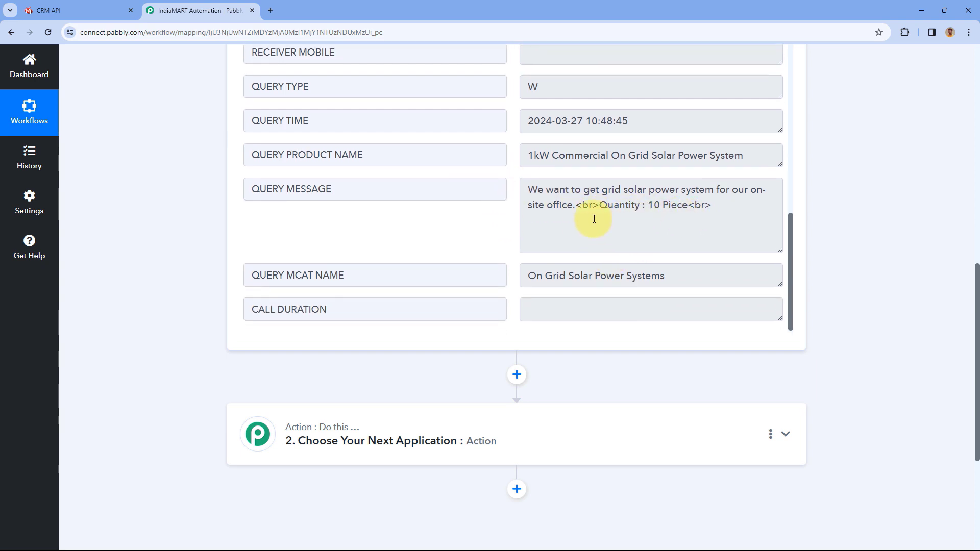
scroll(211, 228, up, 1)
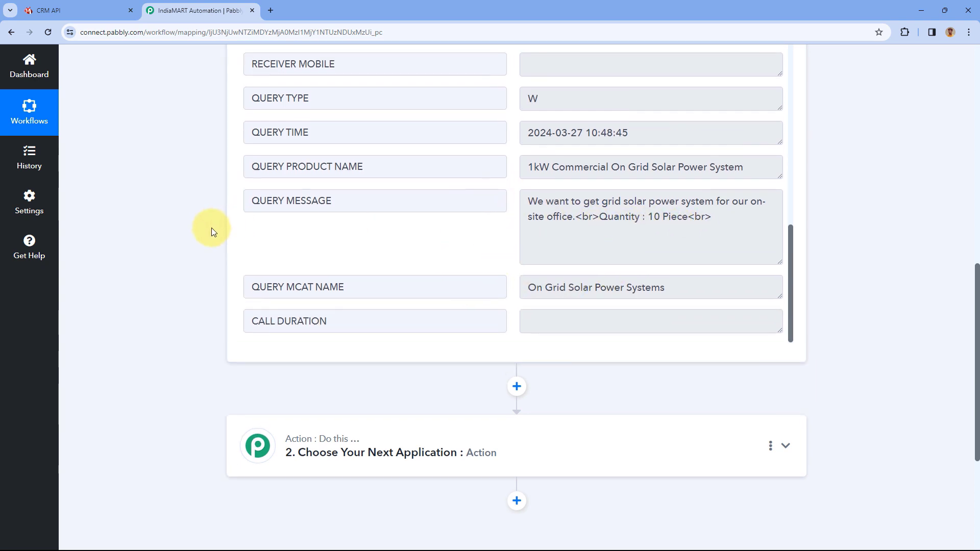
Step: Collapse the IndiaMART New Leads trigger step in the workflow
scroll(211, 227, up, 5)
scroll(511, 367, up, 6)
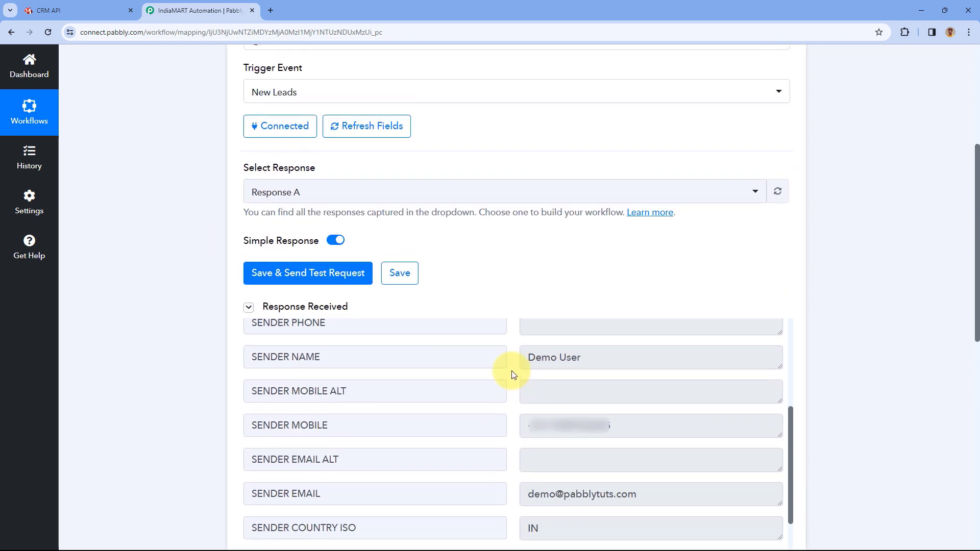
scroll(510, 365, up, 5)
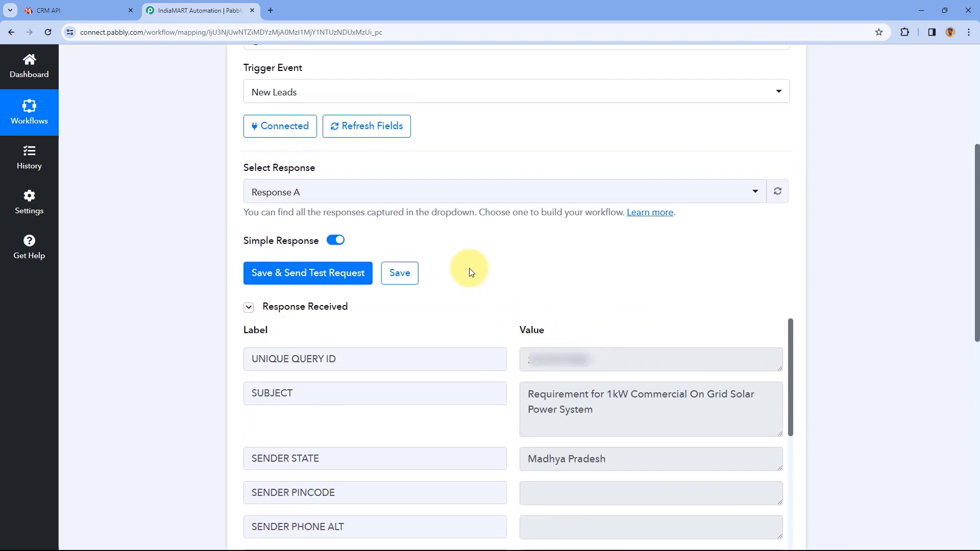
scroll(471, 272, up, 5)
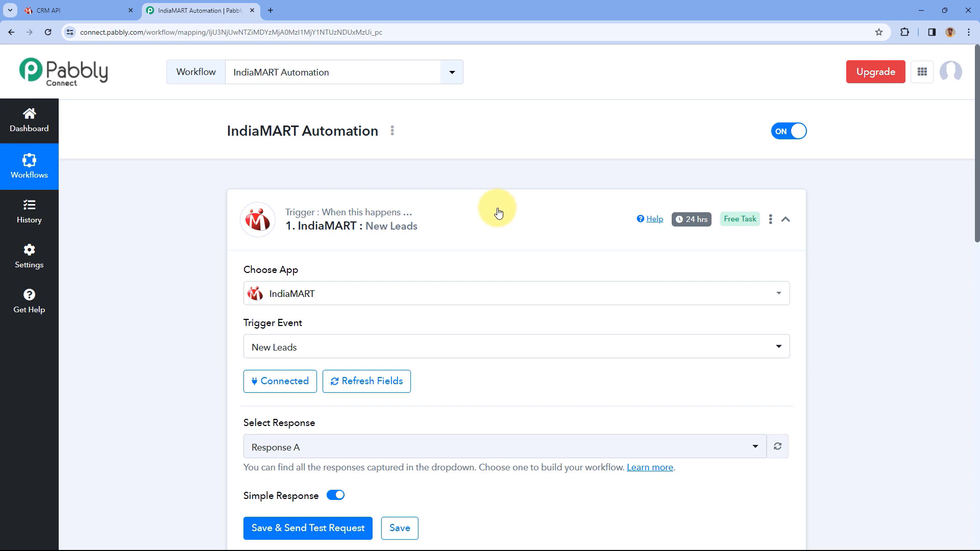
click(499, 212)
scroll(201, 182, down, 1)
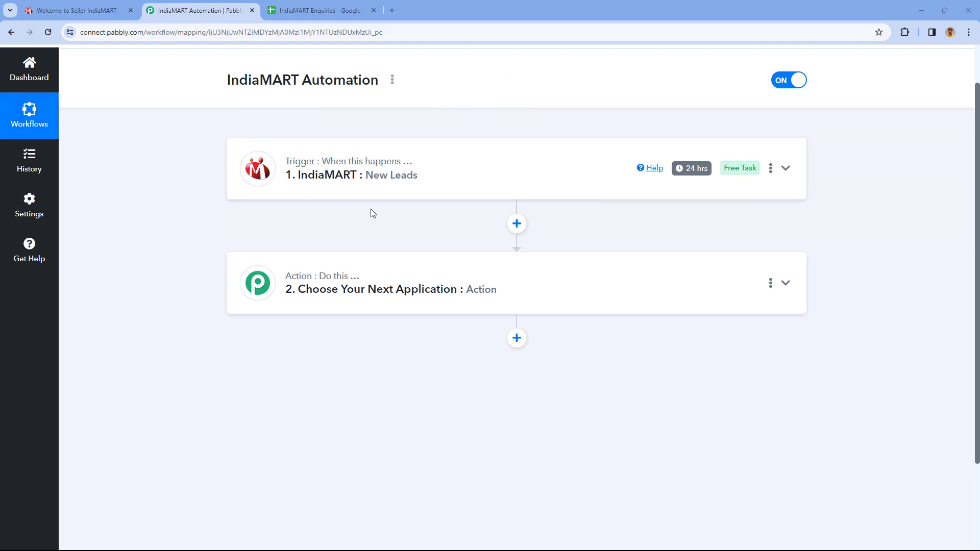
Step: Check the column headings in the IndiaMART Enquiries spreadsheet, and back in Pabbly Connect choose Google Sheets as the action app
click(320, 9)
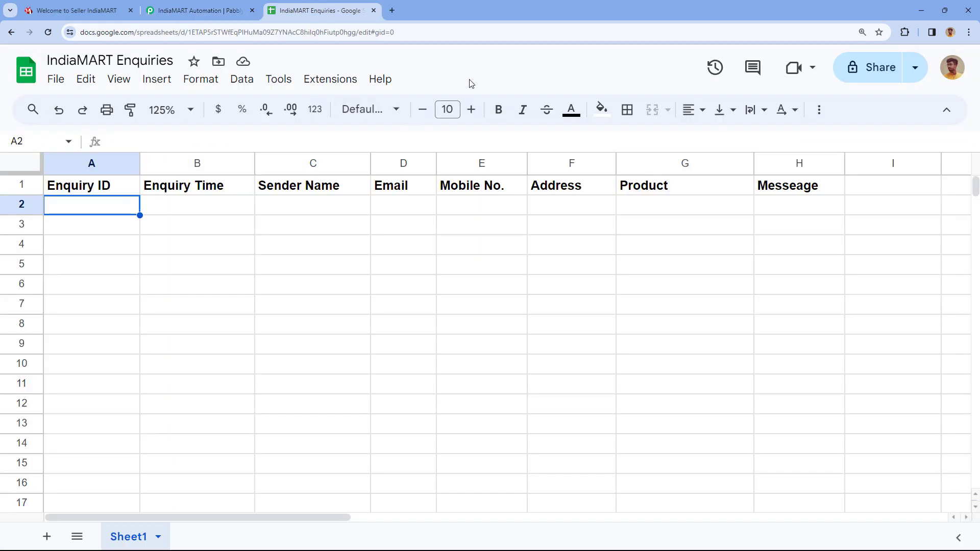
click(238, 4)
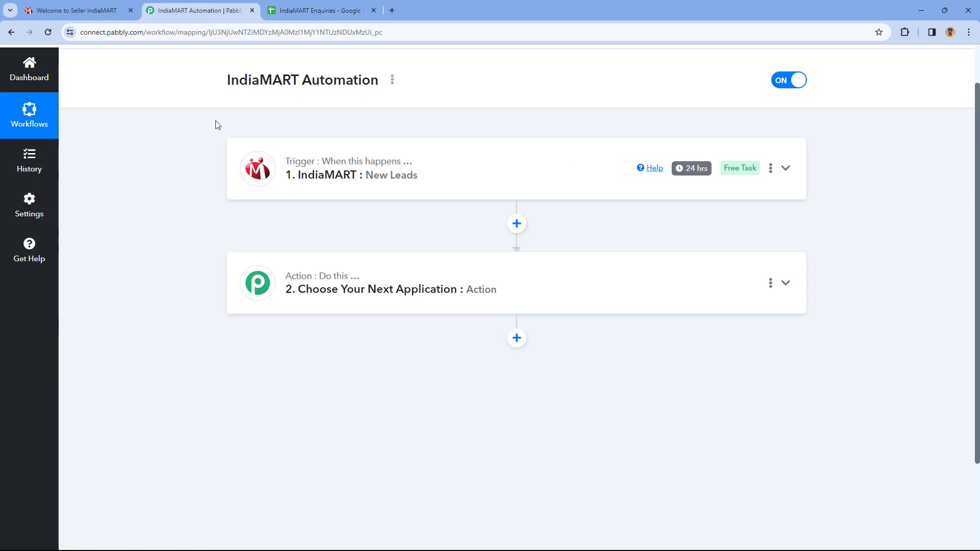
scroll(342, 184, down, 2)
click(439, 174)
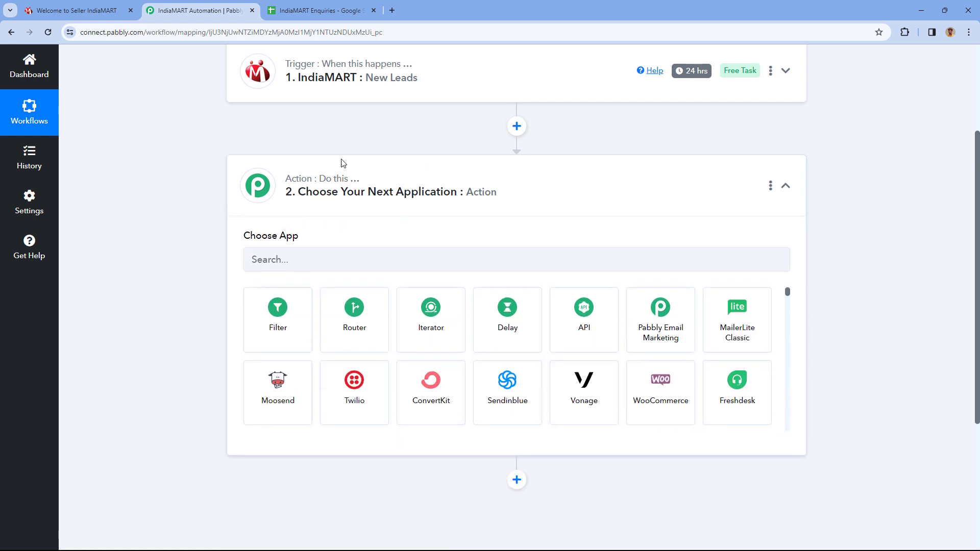
scroll(224, 209, down, 1)
click(269, 219)
text(Google Sheets)
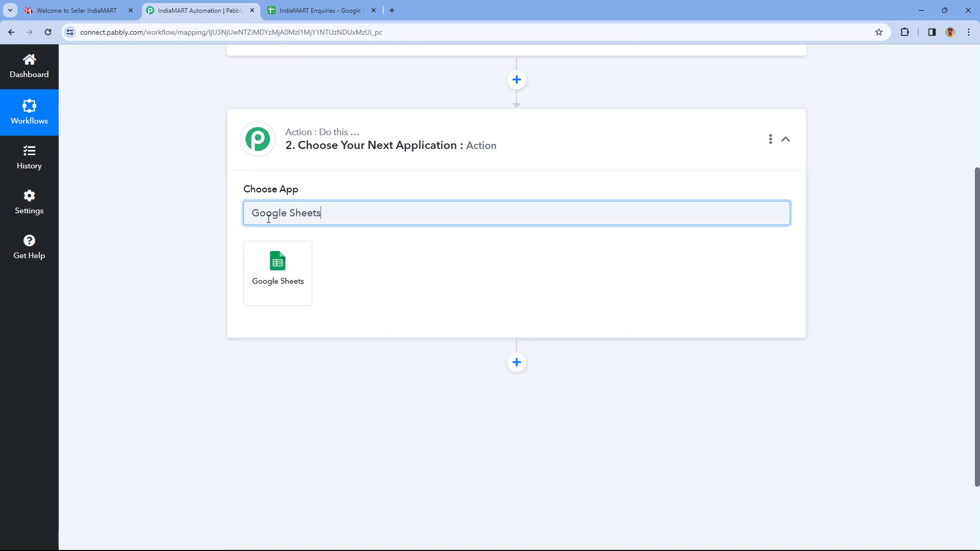
click(285, 257)
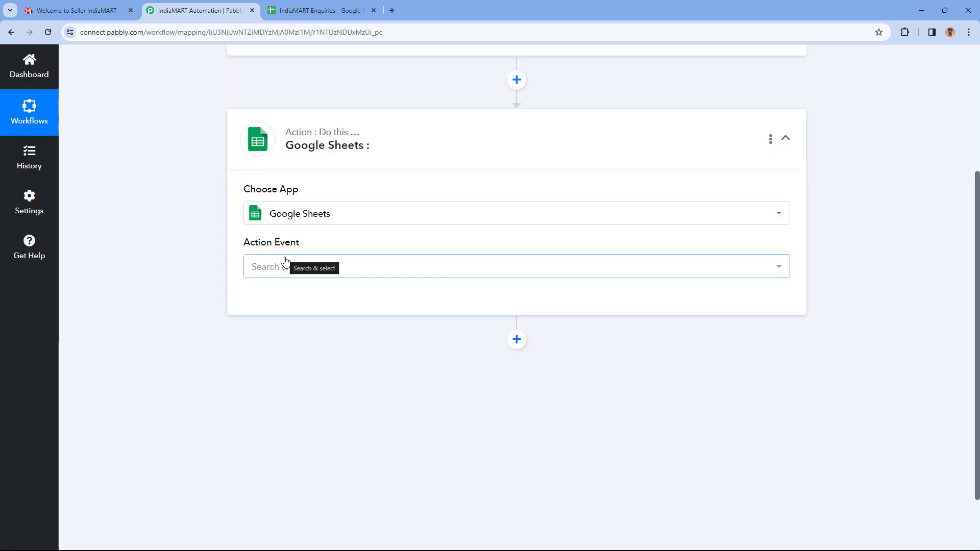
Step: Set the Google Sheets action event to Add New Row
click(285, 261)
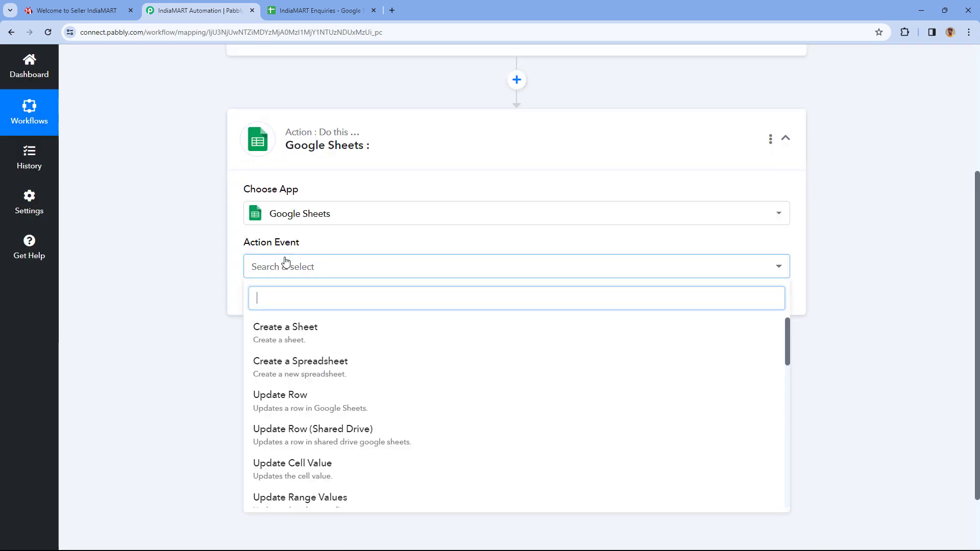
scroll(317, 363, down, 4)
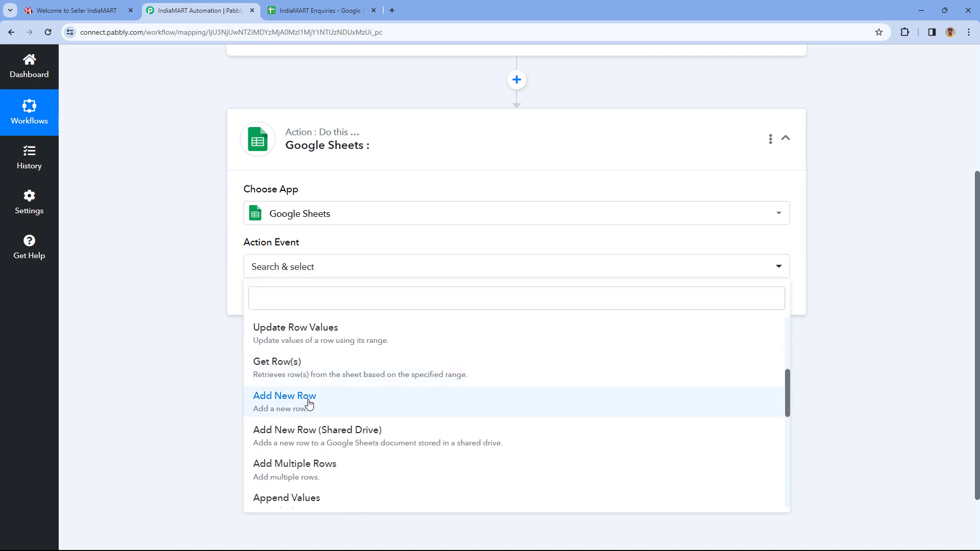
click(308, 399)
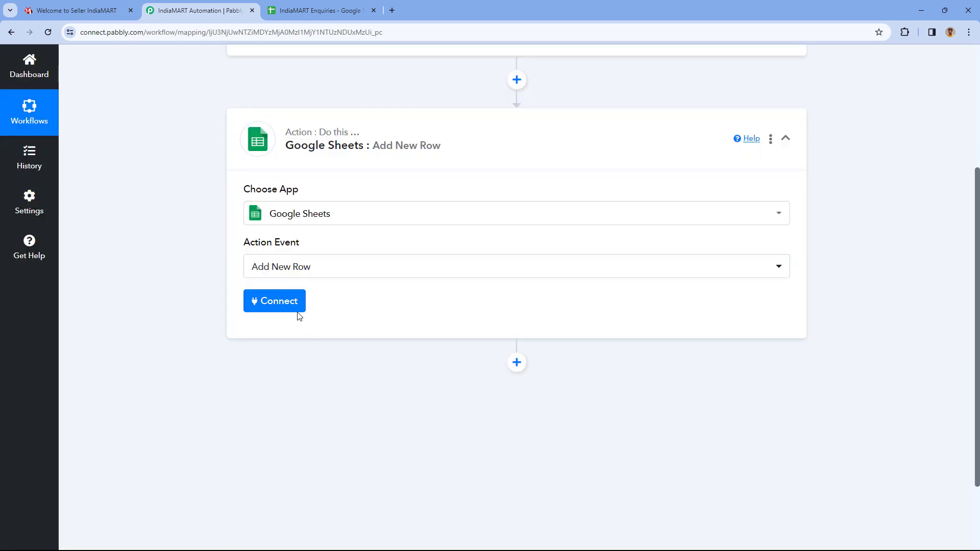
Step: Add a new Google Sheets connection by signing in with the Google account and allowing Pabbly Connect Sheets access
click(297, 309)
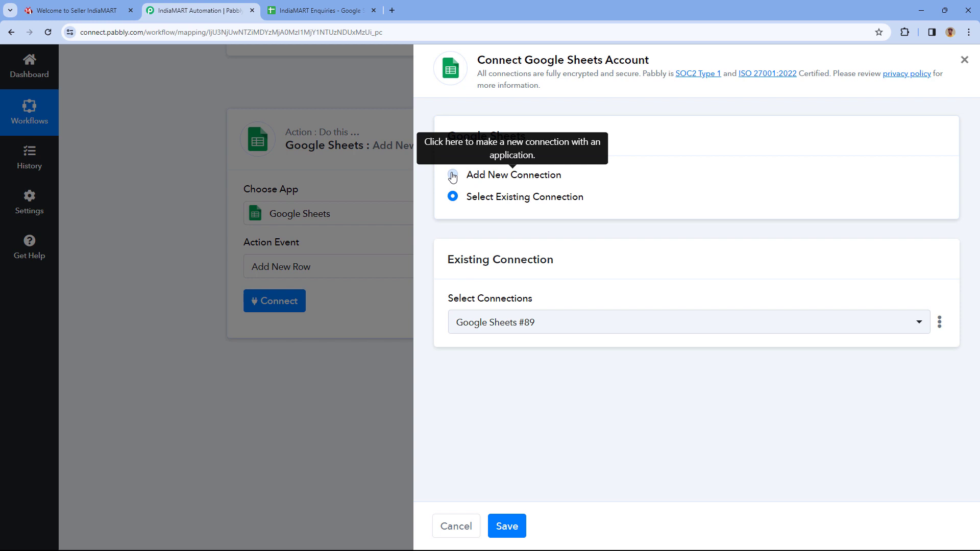
click(452, 175)
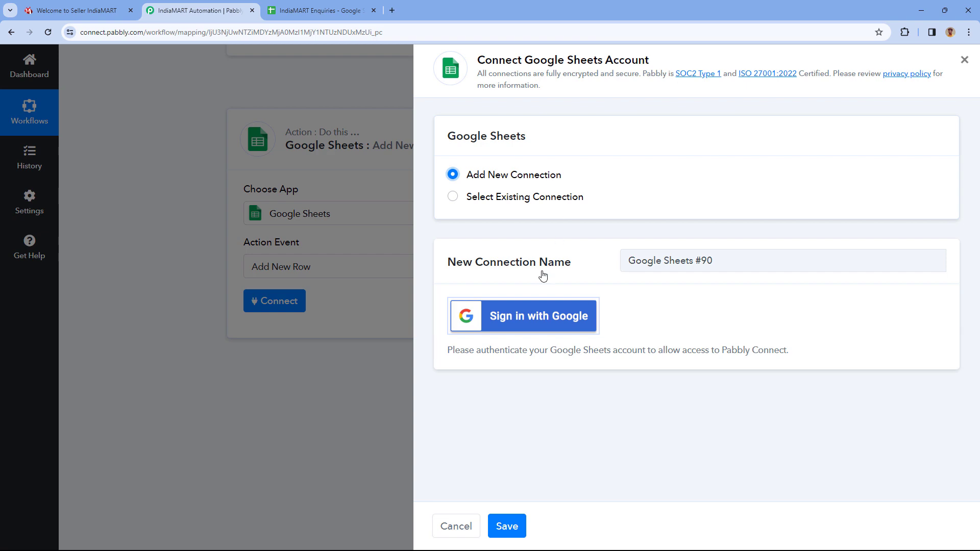
click(521, 323)
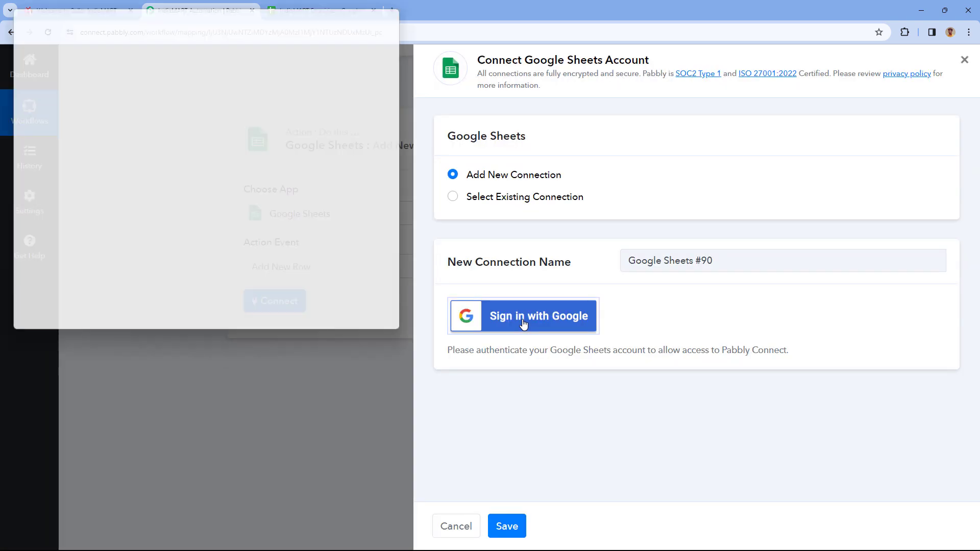
click(270, 205)
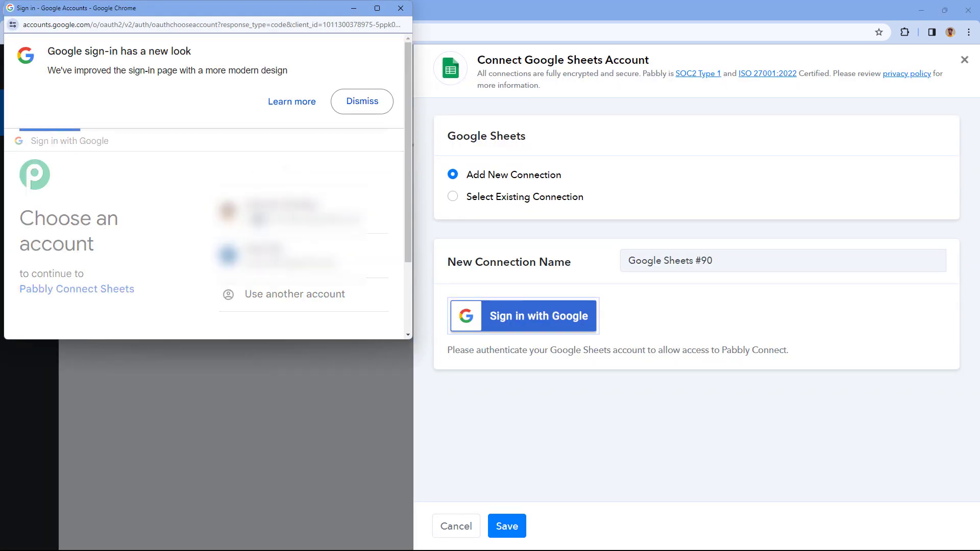
scroll(270, 205, down, 4)
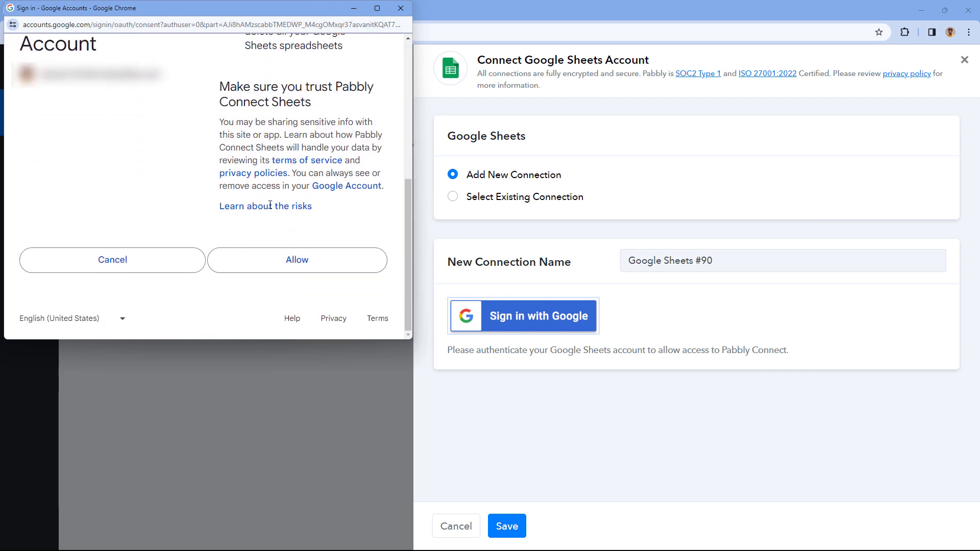
click(302, 270)
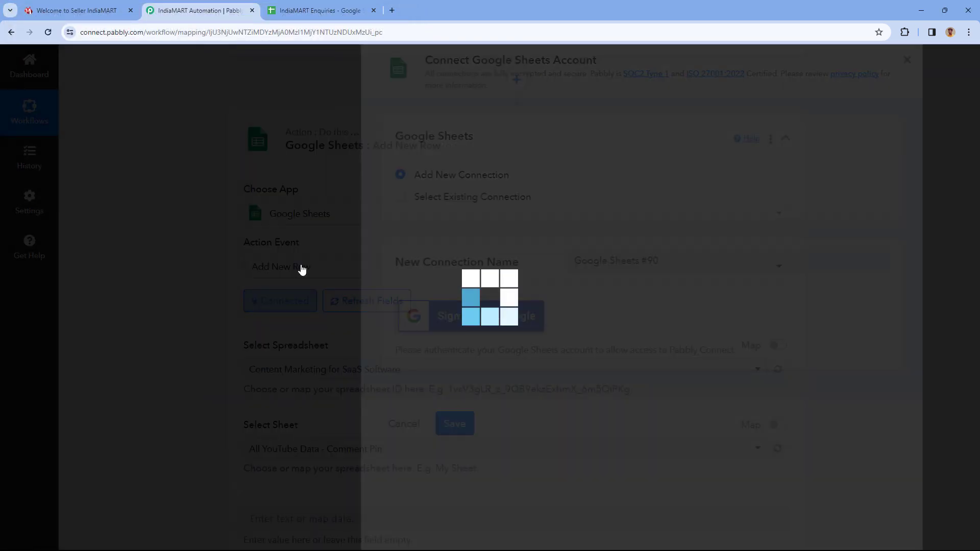
Step: Select IndiaMART Enquiries as the spreadsheet for the new row, checking its title in the open Google Sheets file
scroll(230, 237, down, 2)
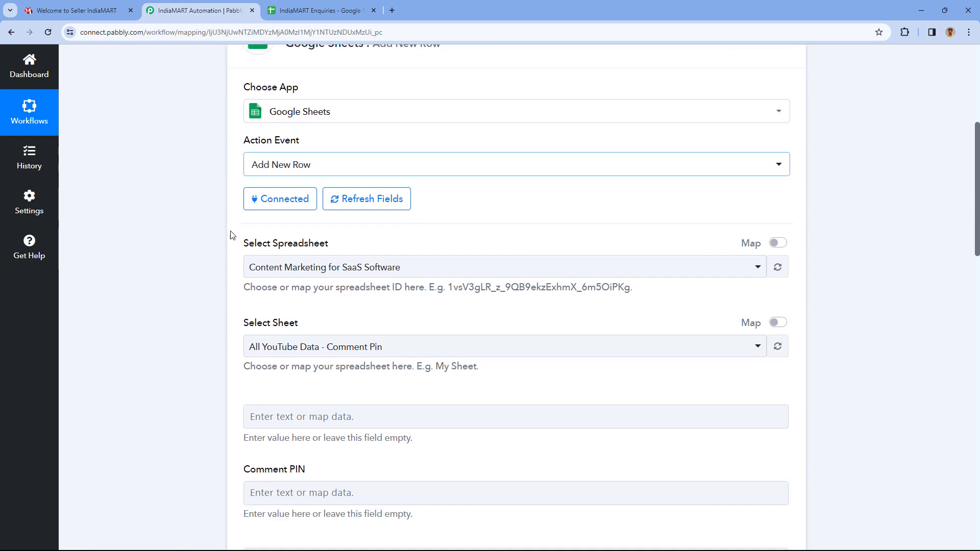
scroll(240, 192, down, 1)
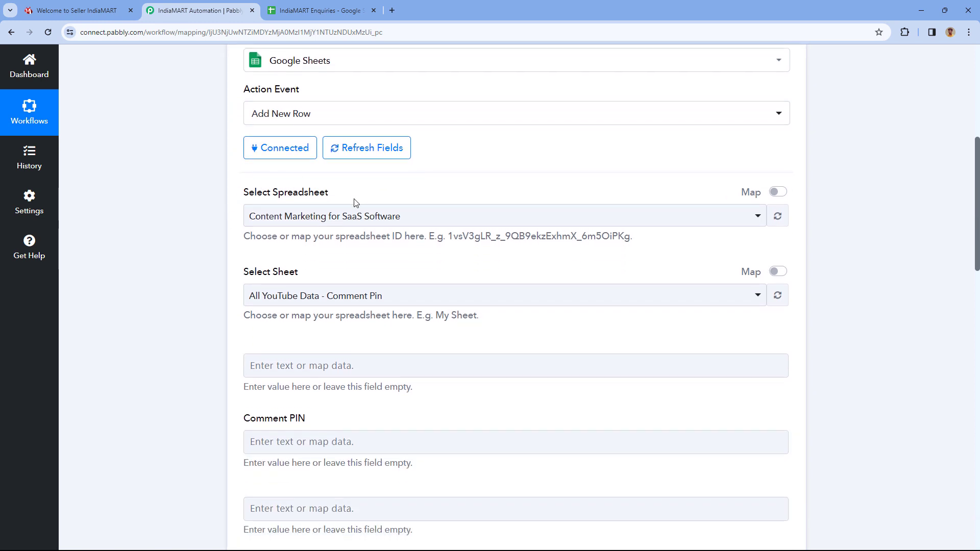
click(483, 213)
scroll(184, 260, down, 2)
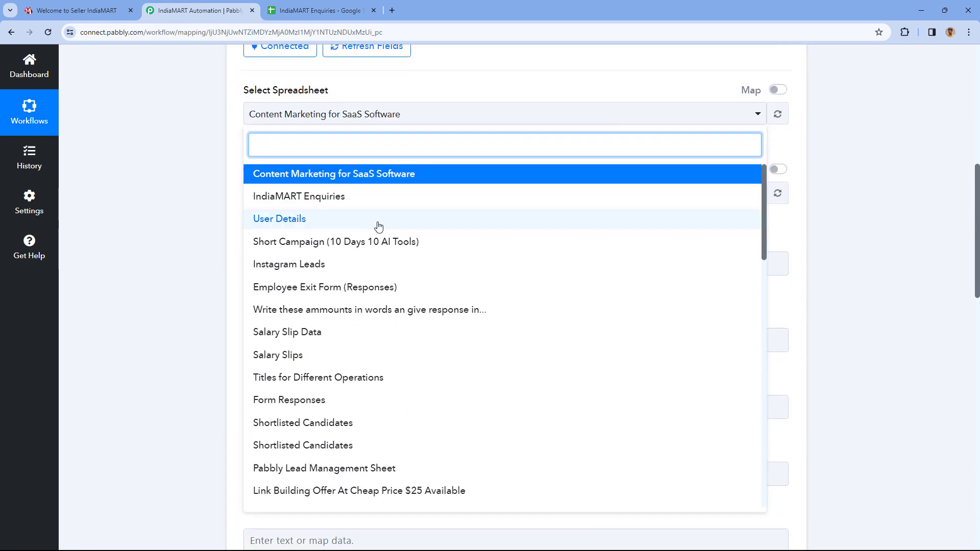
scroll(380, 228, down, 3)
scroll(382, 230, down, 13)
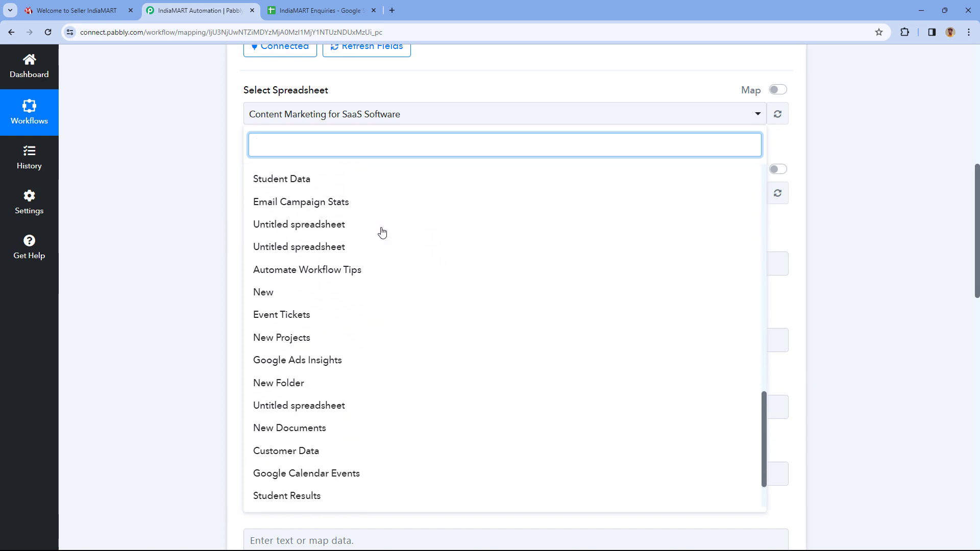
scroll(383, 240, up, 8)
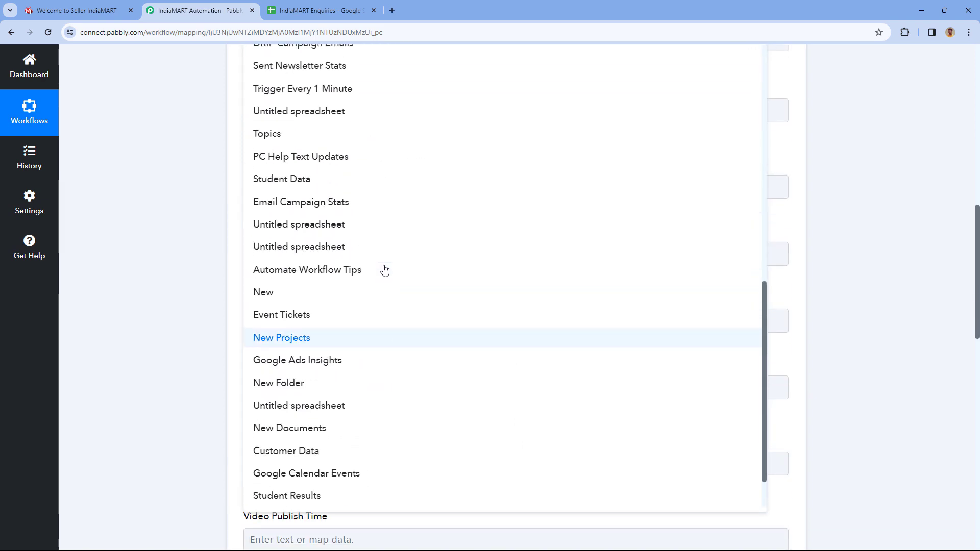
scroll(386, 271, up, 5)
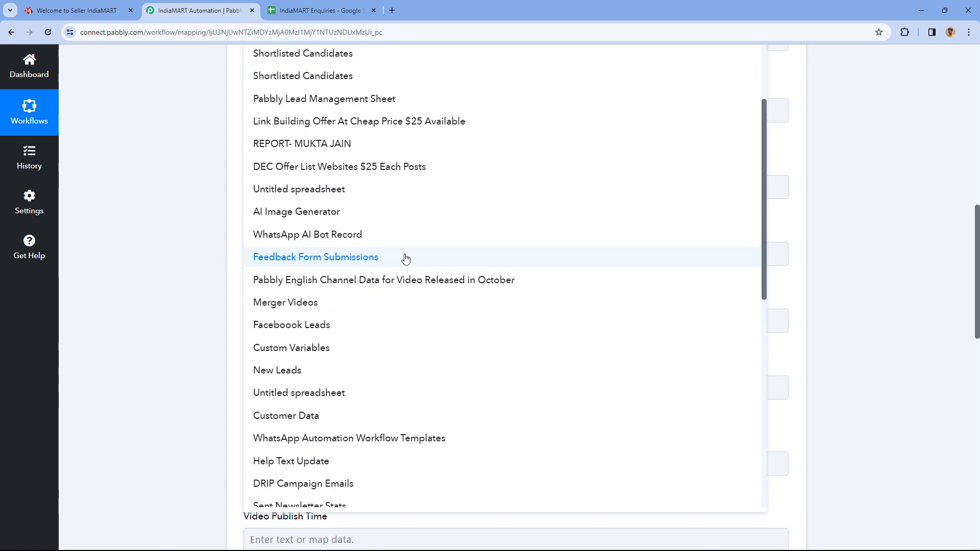
scroll(245, 233, up, 10)
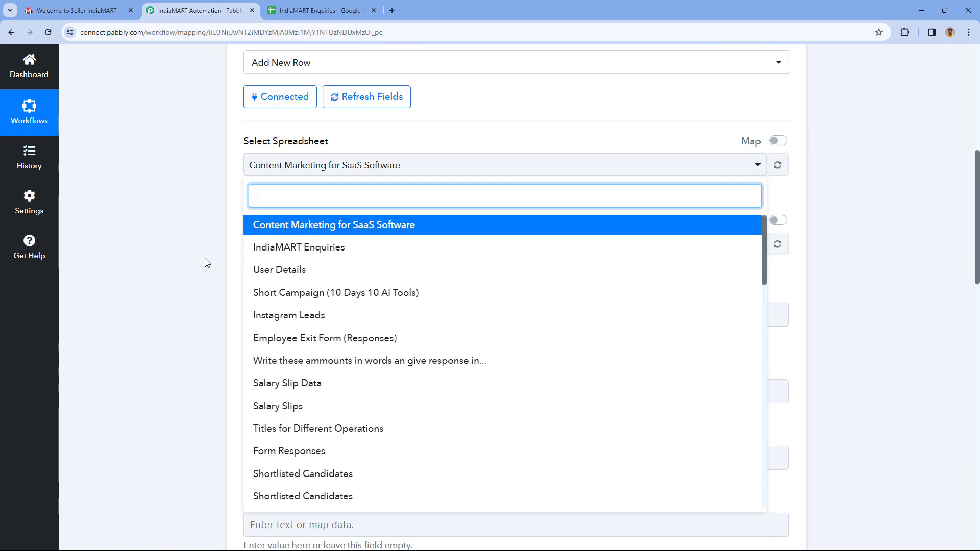
click(334, 9)
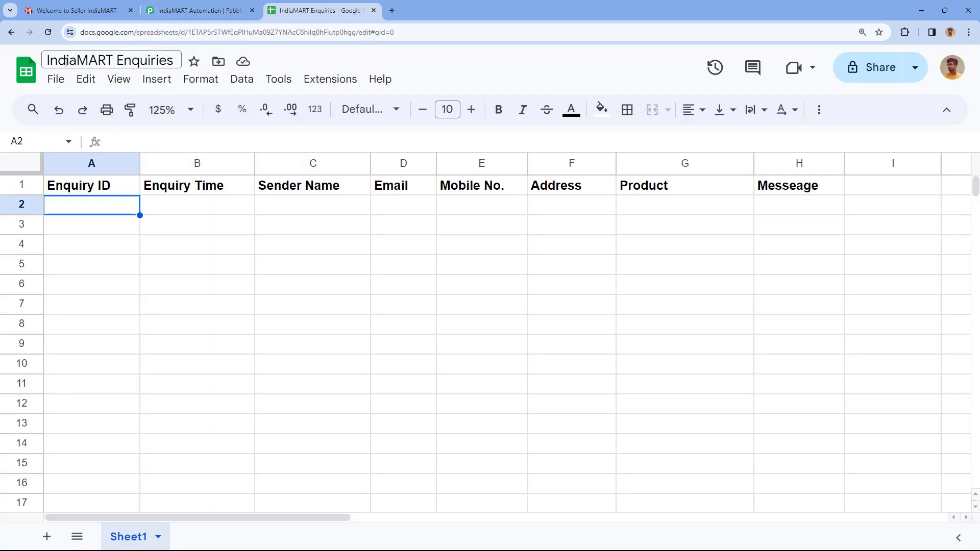
click(207, 7)
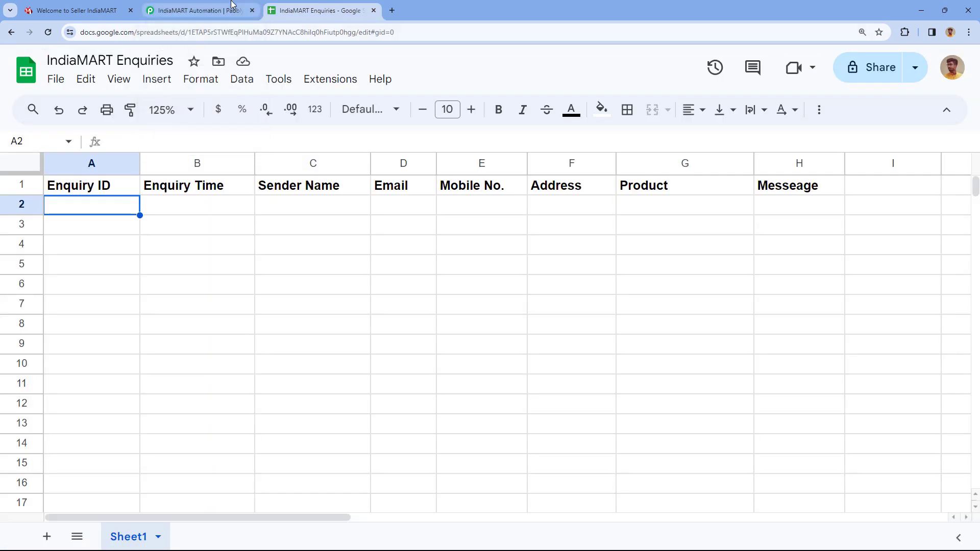
click(350, 246)
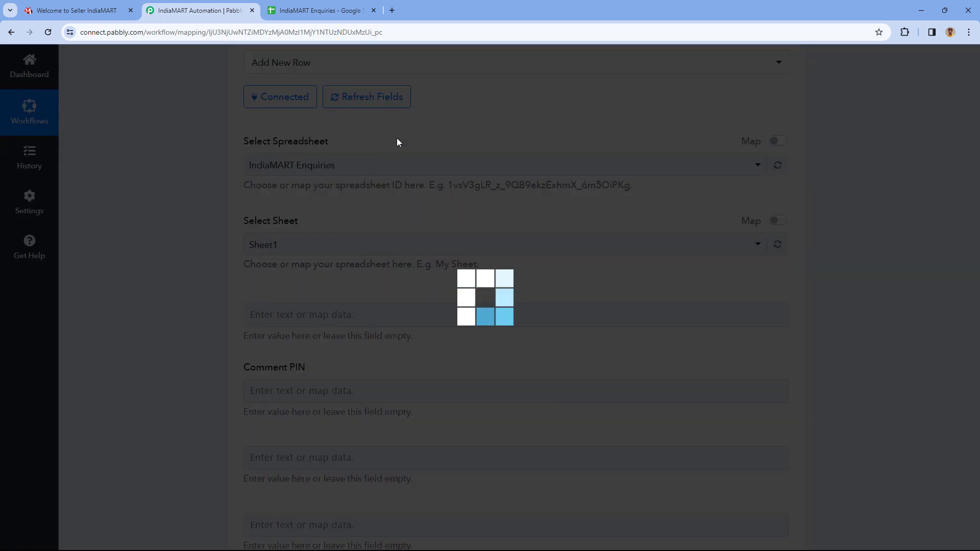
Step: Keep Sheet1 as the sheet for the new row, checking the sheet name in the open Google Sheets file
scroll(369, 127, down, 1)
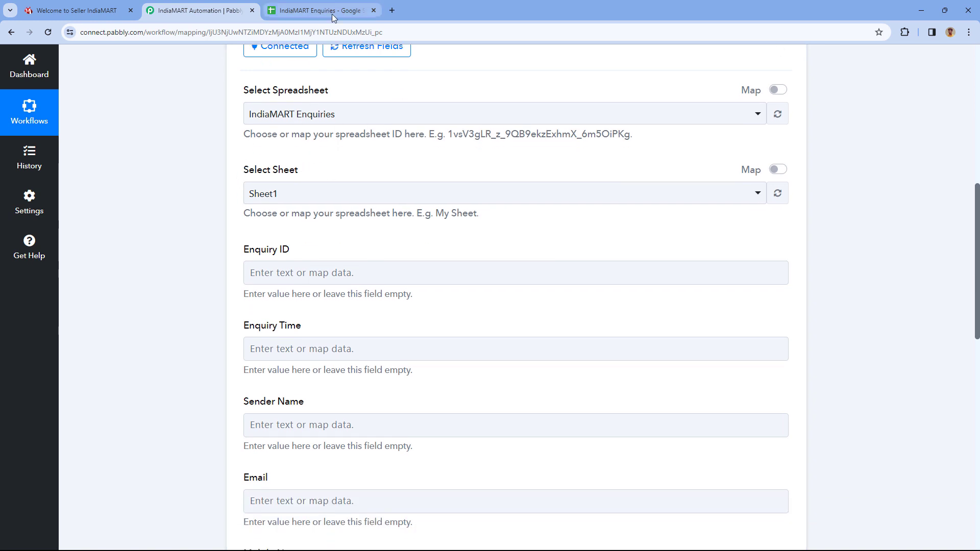
click(308, 194)
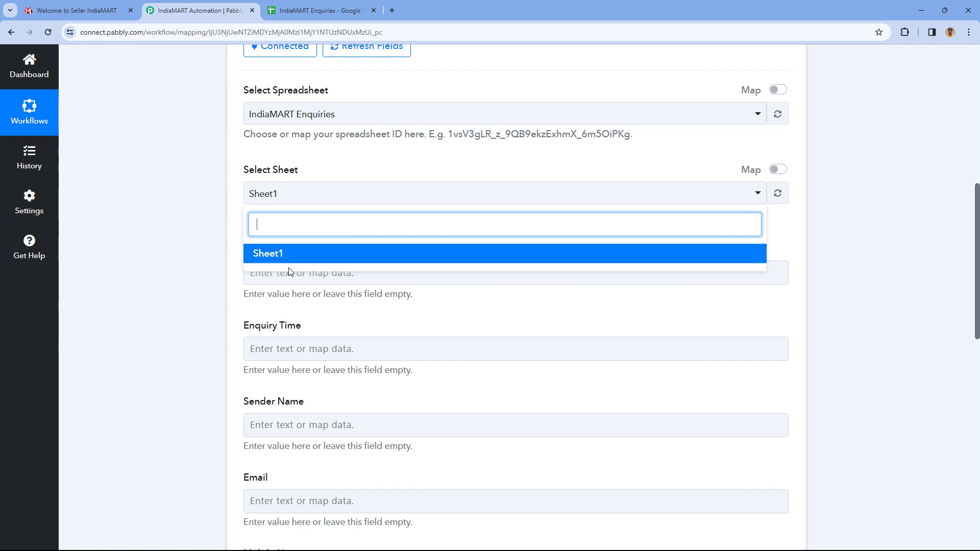
click(319, 10)
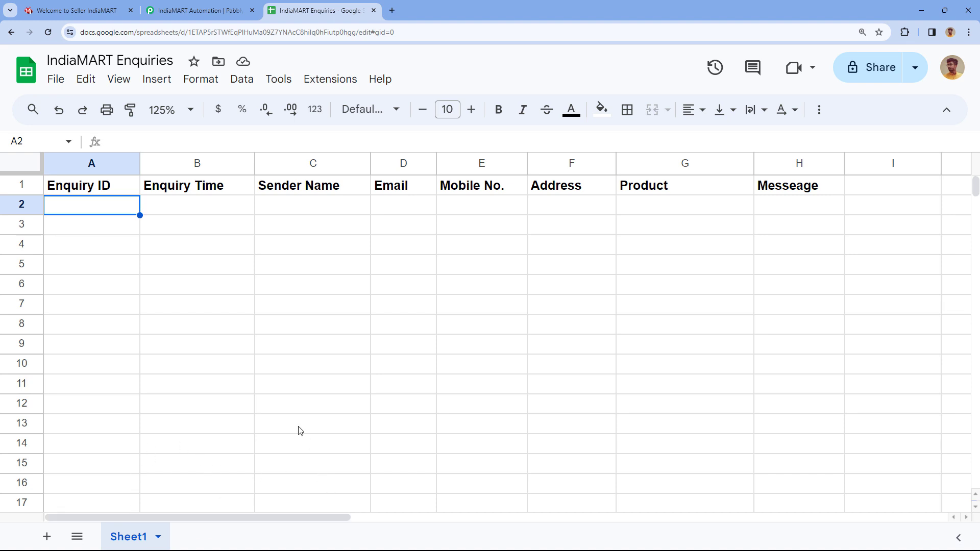
click(199, 10)
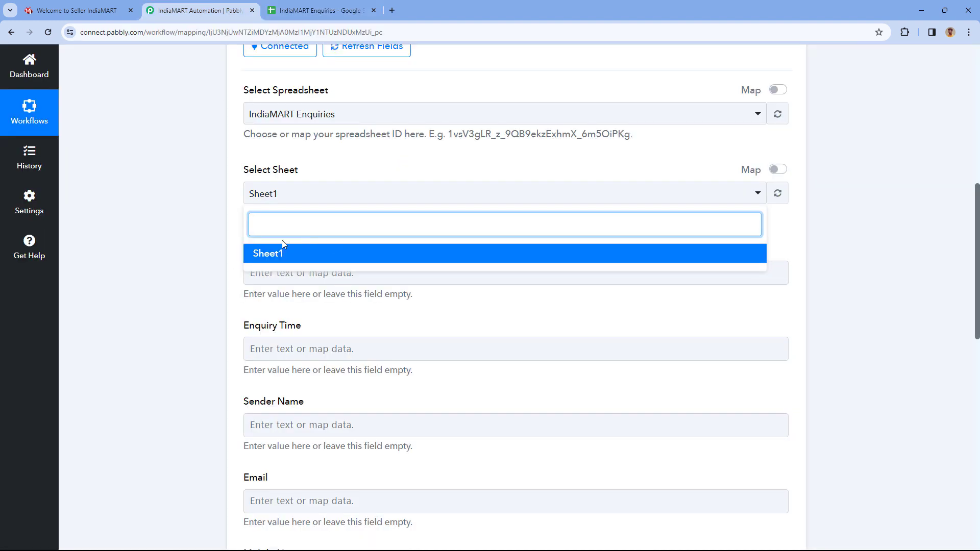
click(232, 225)
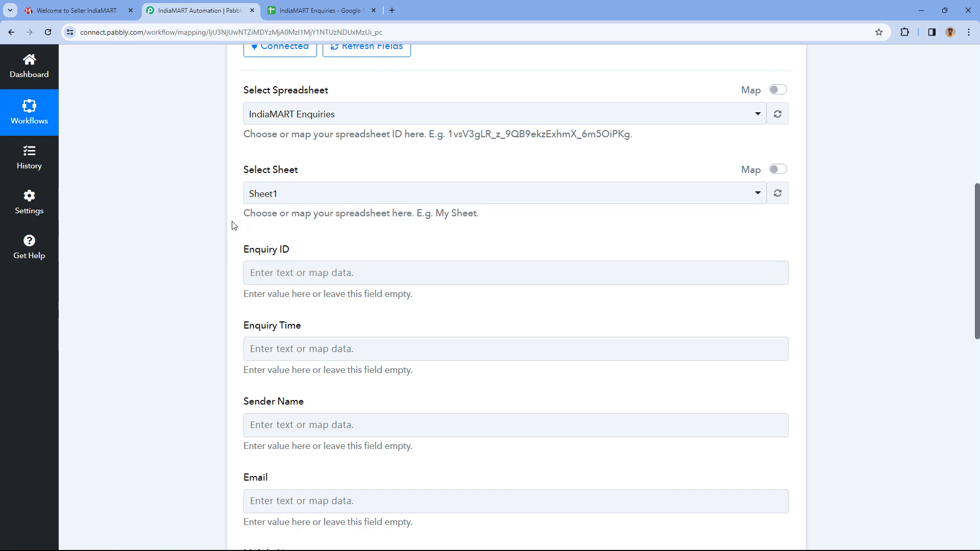
Step: Compare the row fields of the Google Sheets action with the column headings in the IndiaMART Enquiries spreadsheet
scroll(225, 208, down, 2)
click(321, 10)
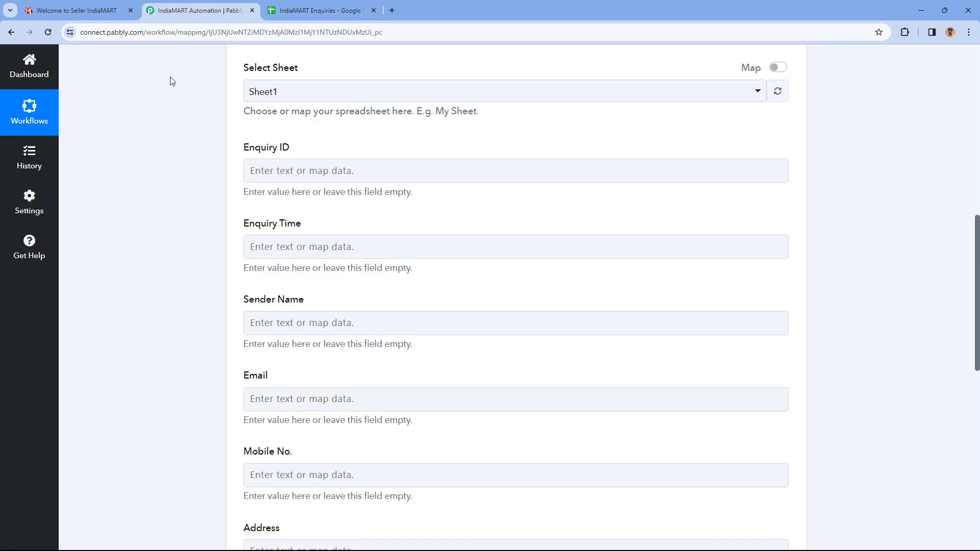
click(204, 11)
scroll(225, 153, down, 2)
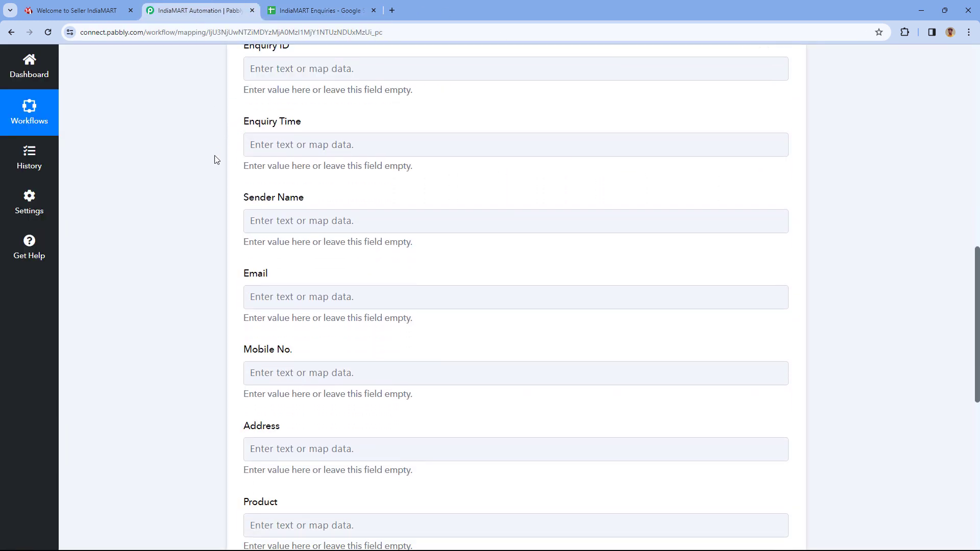
Step: Review the lead response received in the IndiaMART New Leads trigger, and return to the row fields of the Google Sheets action
scroll(237, 307, up, 3)
scroll(234, 286, up, 8)
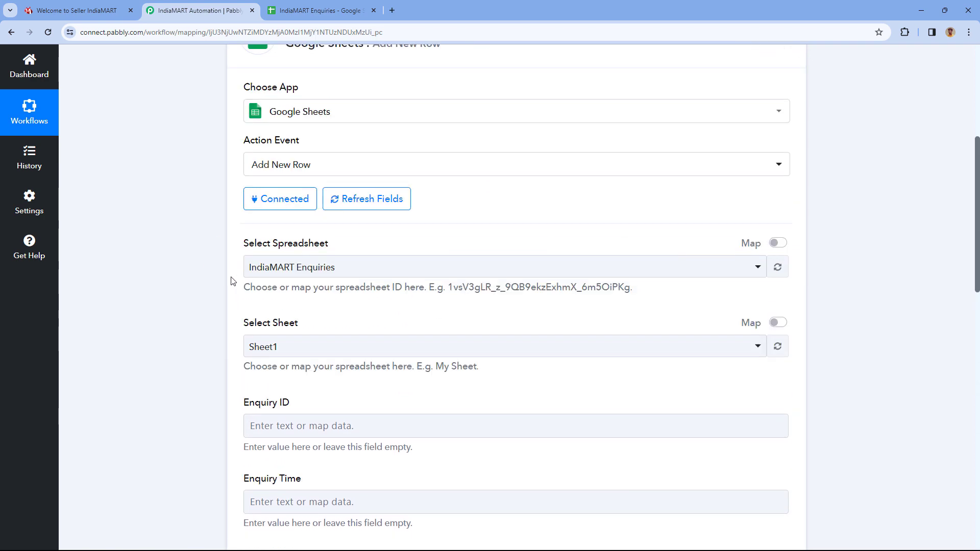
click(416, 141)
scroll(257, 188, up, 2)
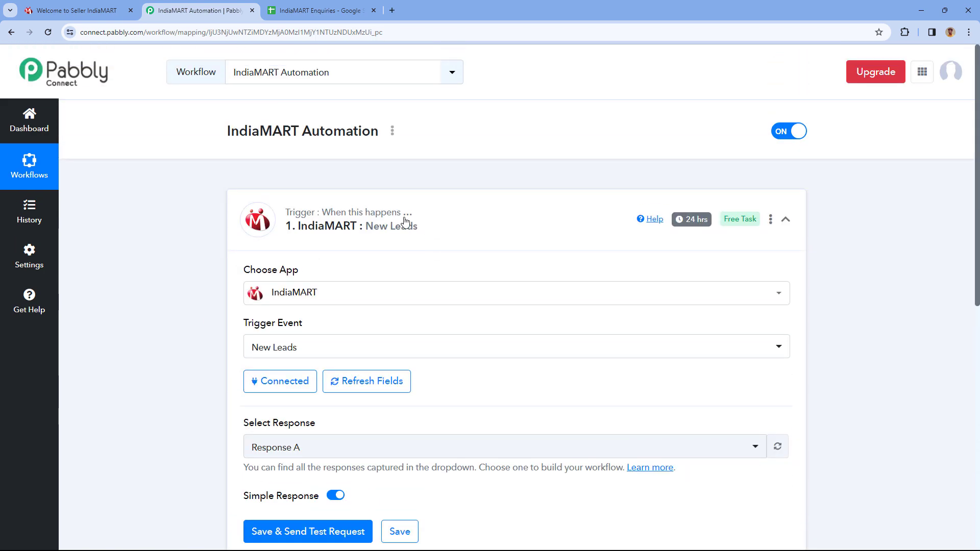
scroll(234, 282, down, 4)
click(248, 362)
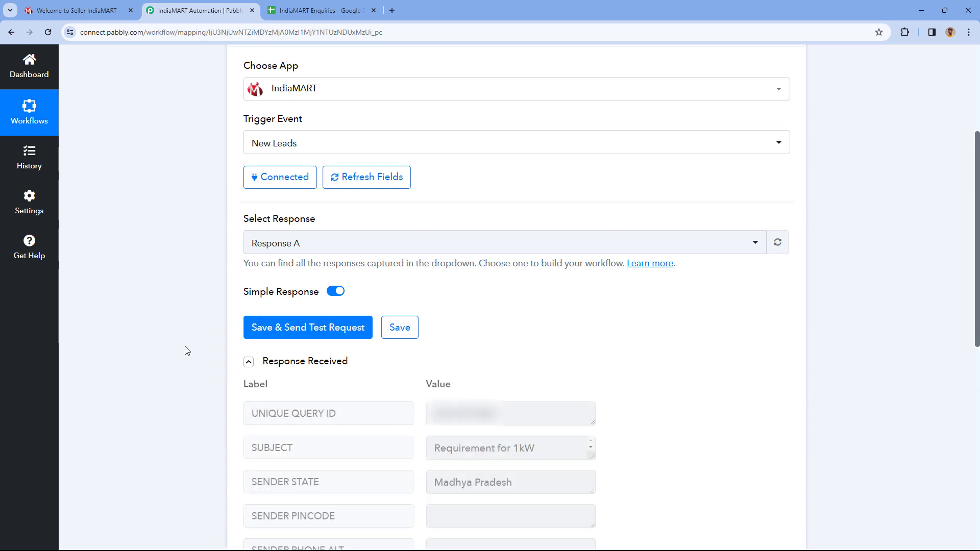
scroll(480, 183, up, 2)
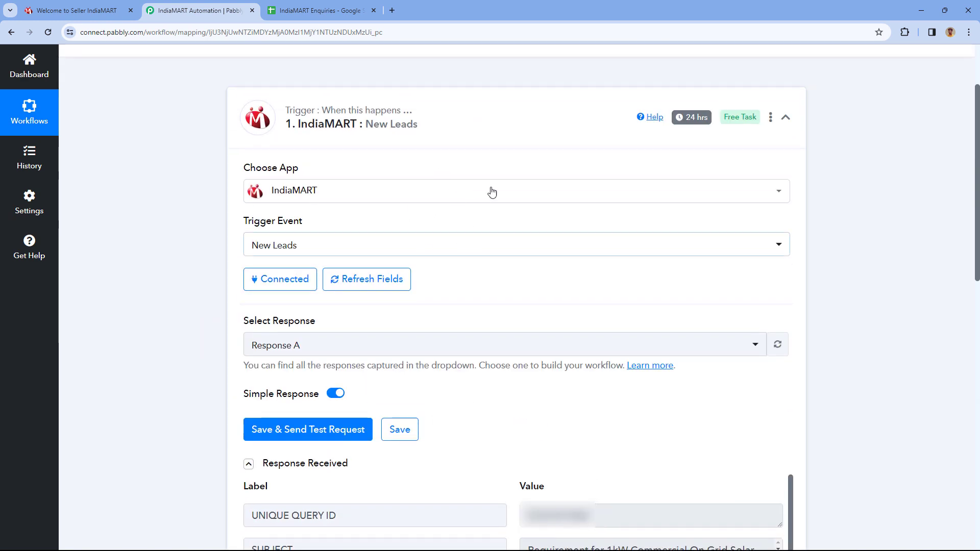
click(357, 128)
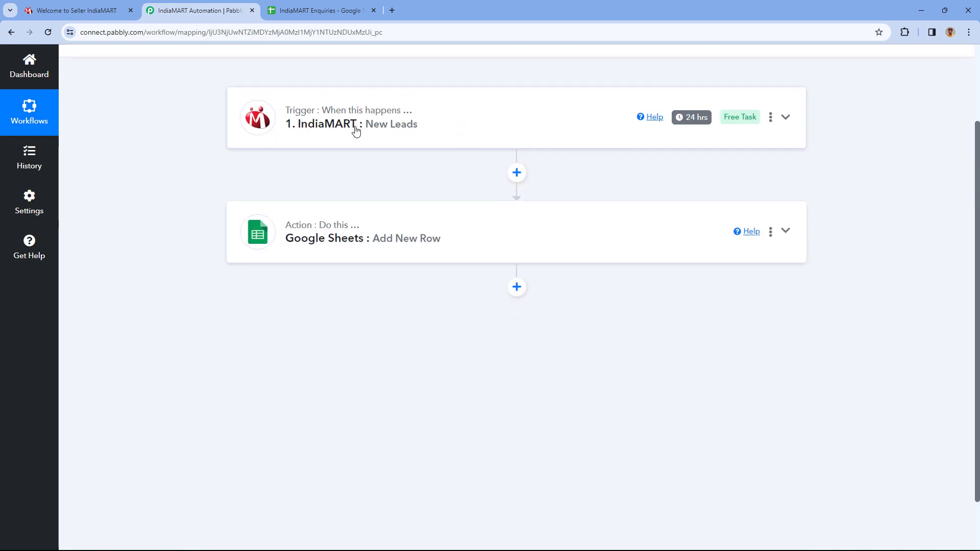
click(400, 231)
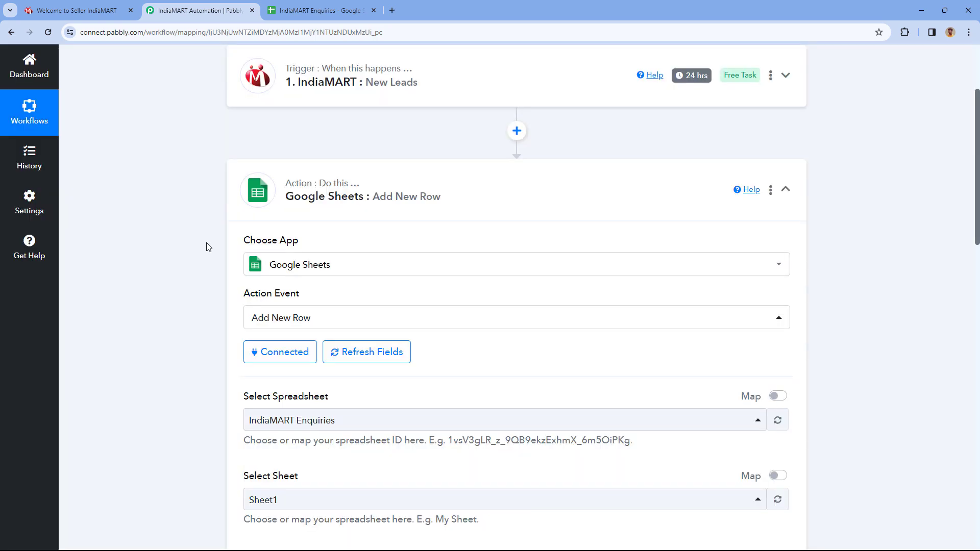
scroll(207, 245, down, 6)
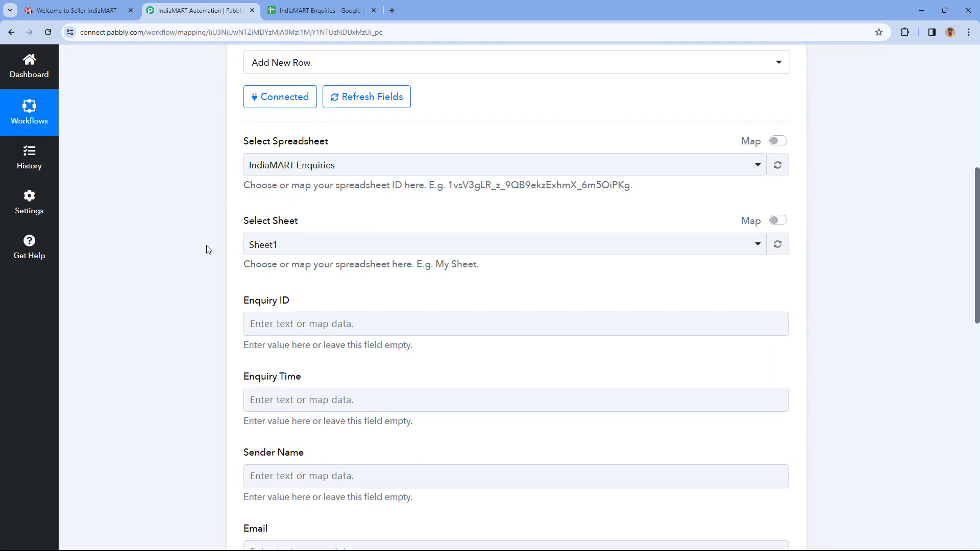
scroll(207, 249, down, 2)
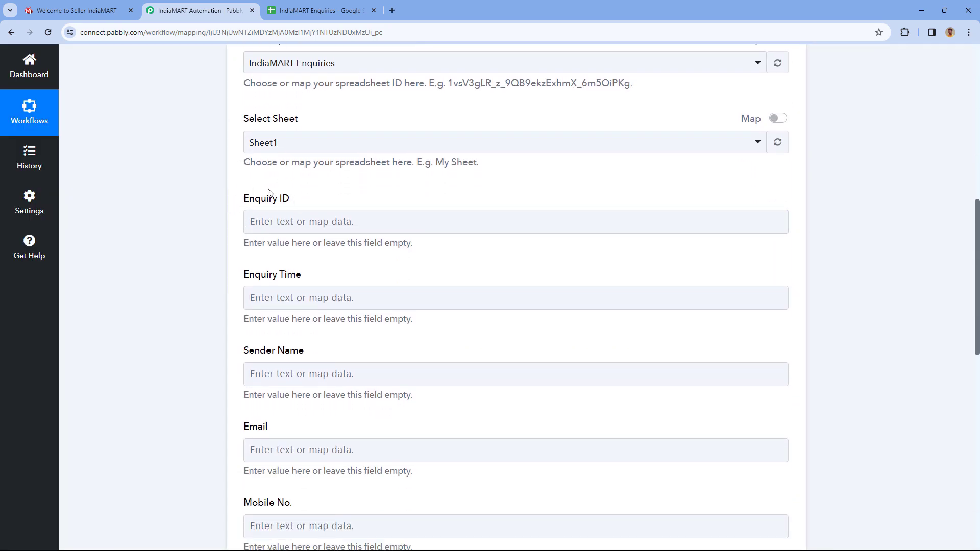
Step: Map the Enquiry ID field to UNIQUE QUERY ID from the IndiaMART New Leads response
click(286, 227)
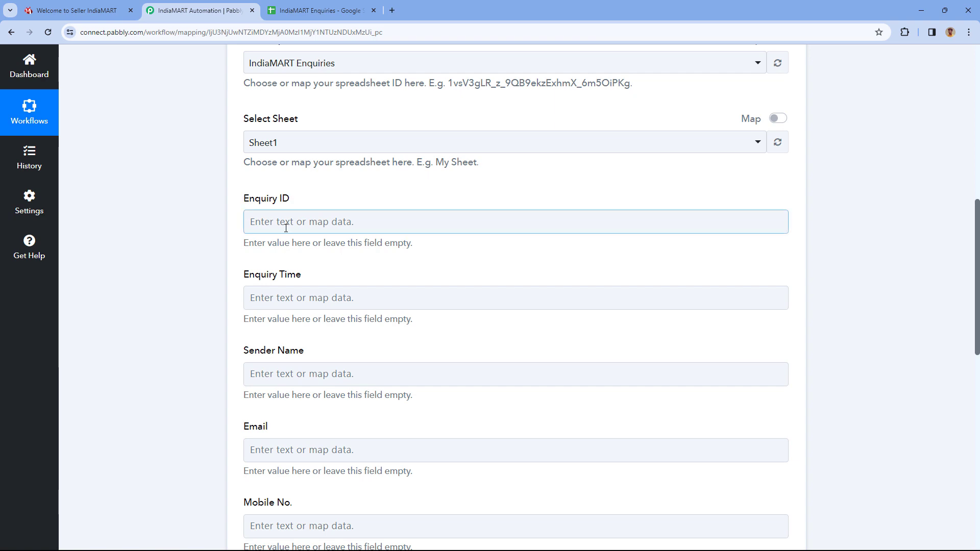
scroll(307, 214, up, 8)
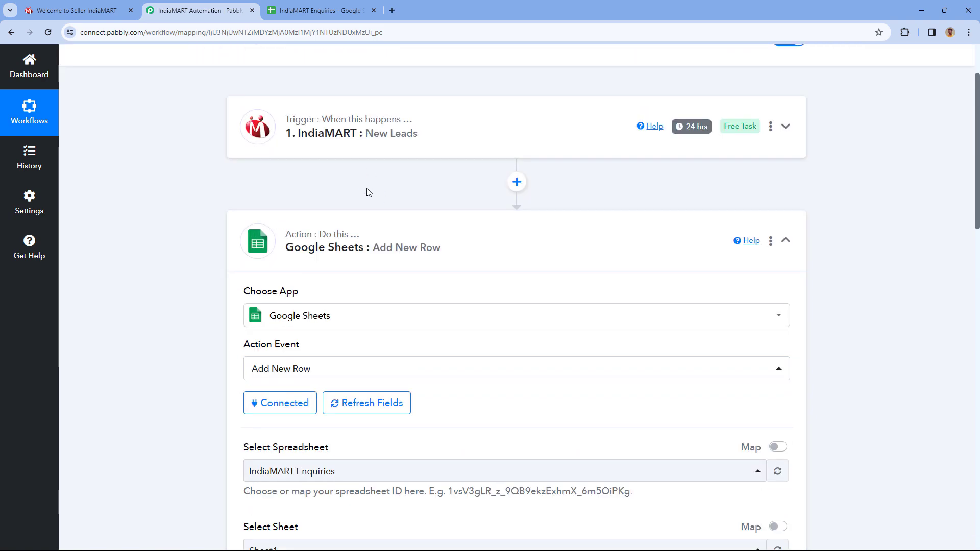
scroll(332, 162, down, 10)
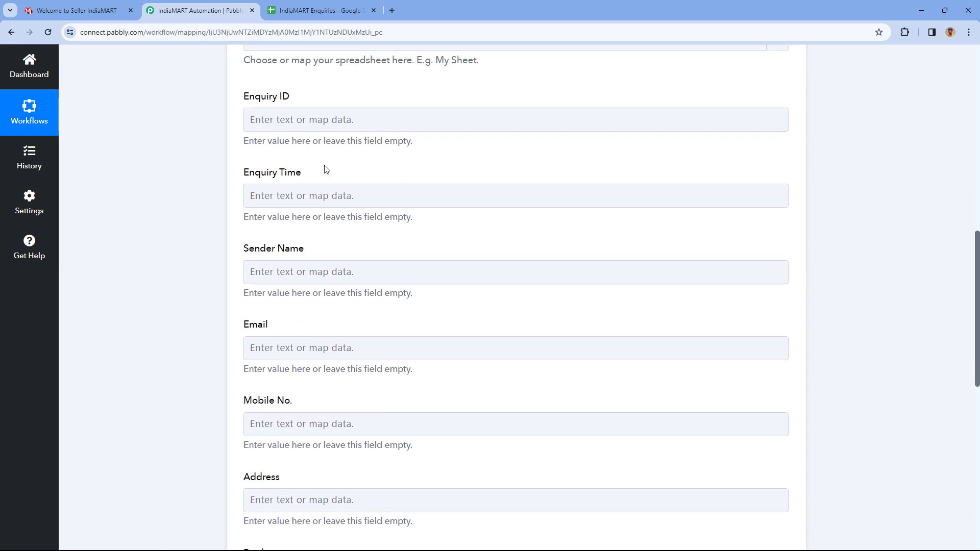
click(285, 125)
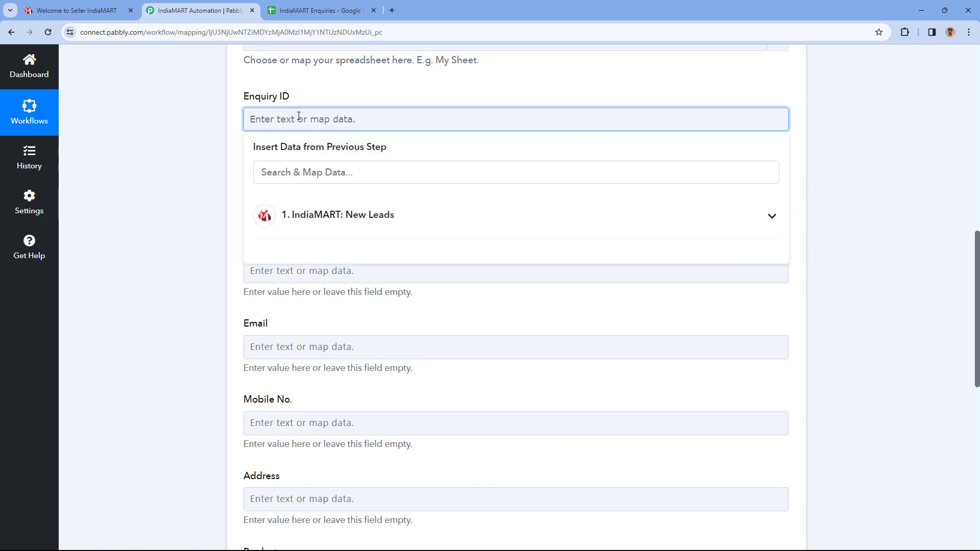
click(364, 217)
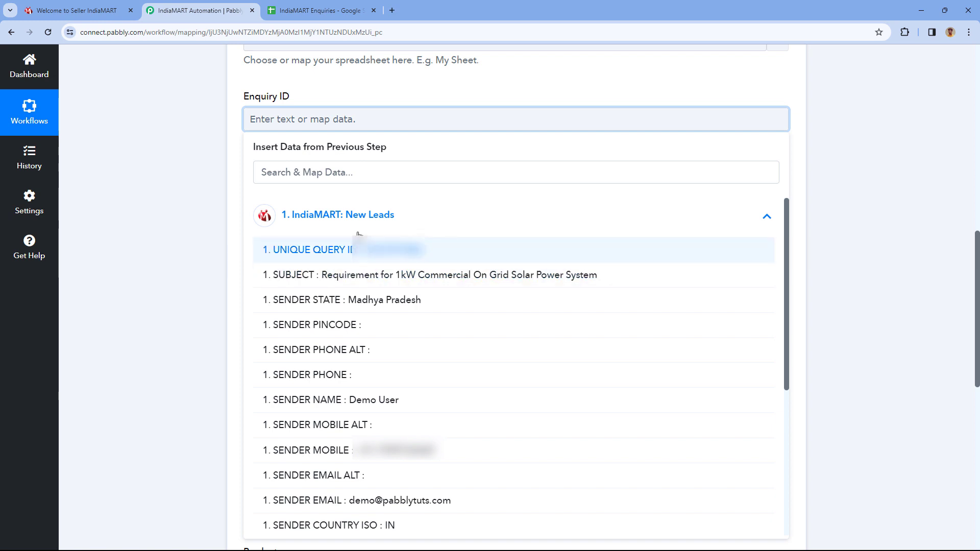
click(340, 254)
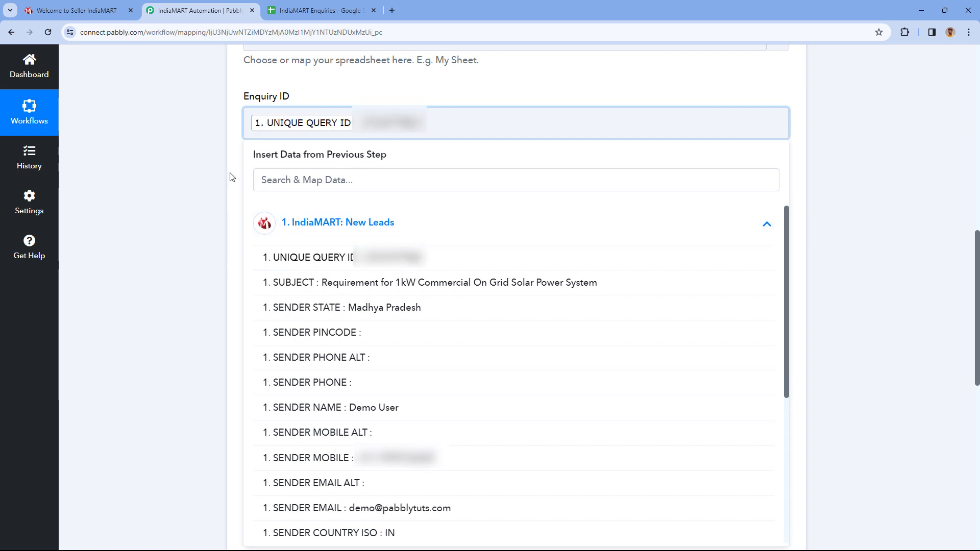
click(229, 177)
Step: Map the Enquiry Time field to QUERY TIME, searching the IndiaMART lead data for "Tim"
scroll(286, 202, down, 1)
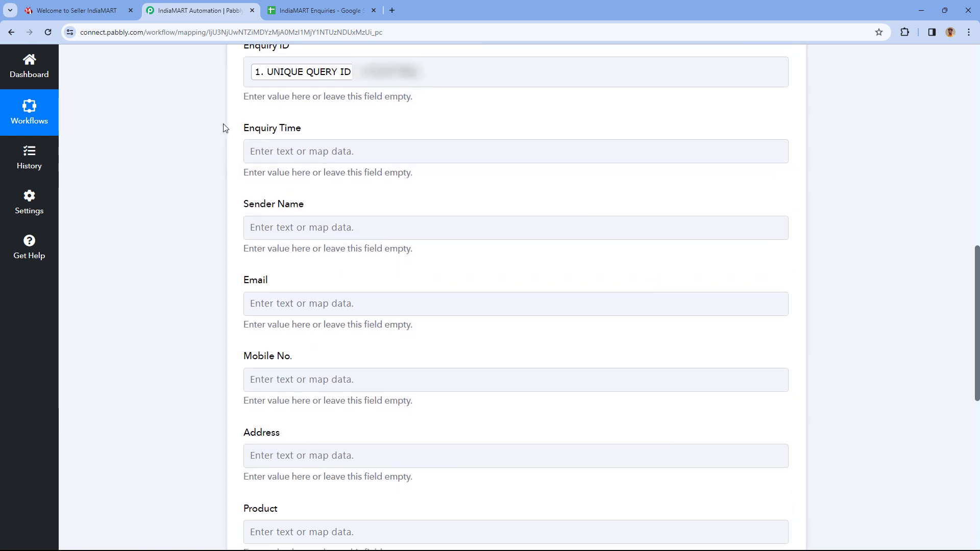
click(286, 151)
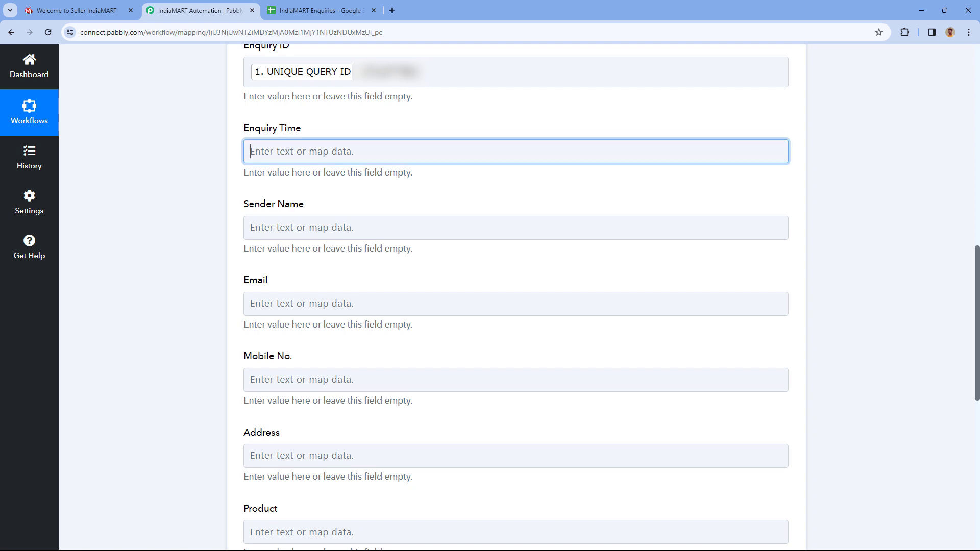
text(T)
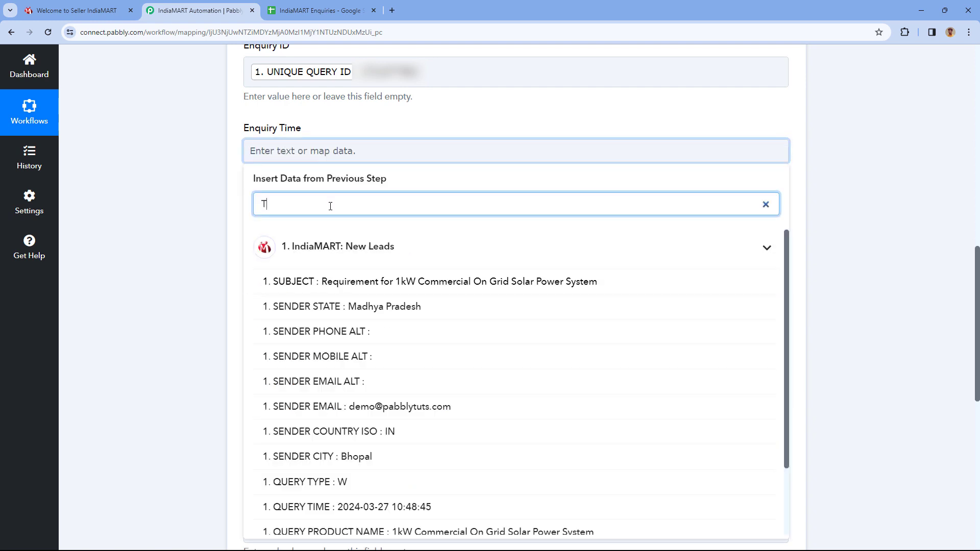
text(im)
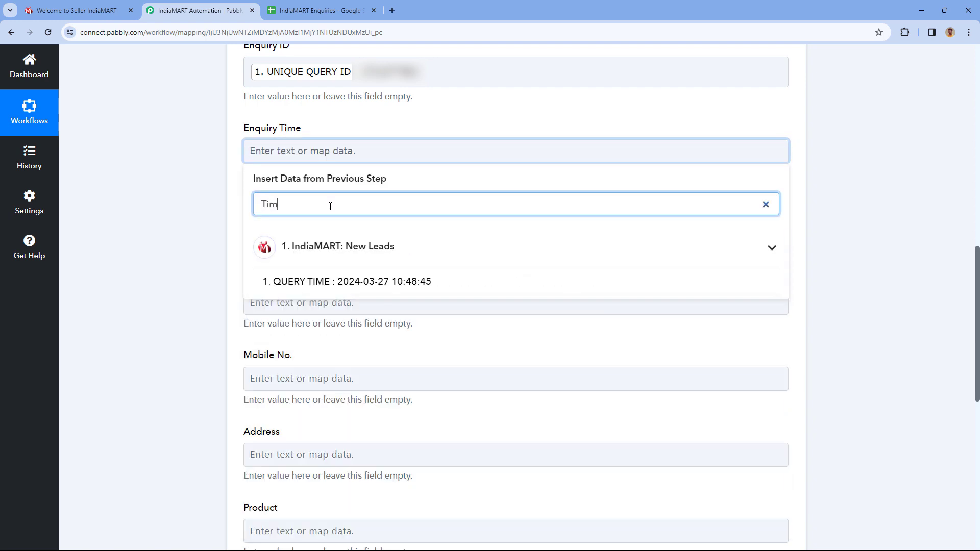
click(307, 283)
click(230, 167)
Step: Map the Sender Name field to SENDER NAME, searching the IndiaMART lead data for "Na"
scroll(230, 169, down, 2)
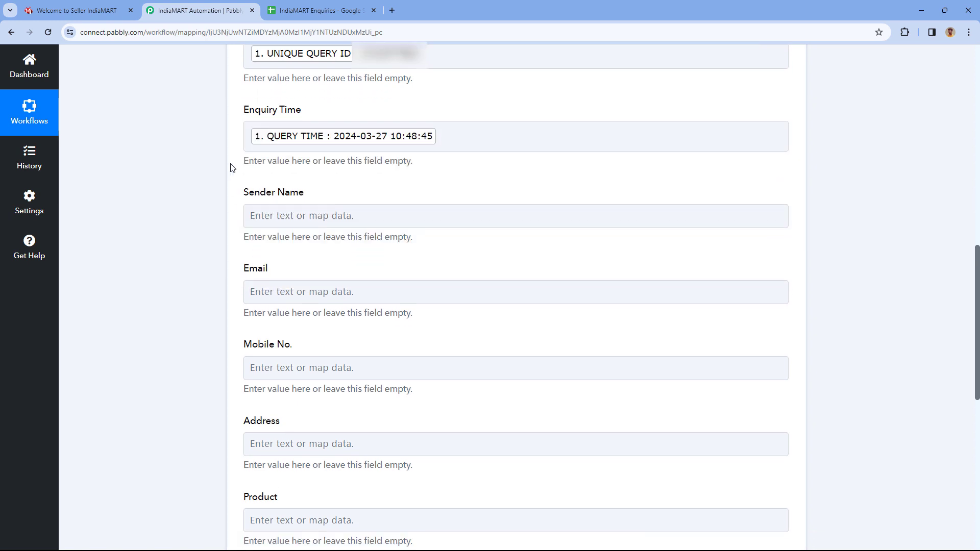
click(274, 133)
click(317, 186)
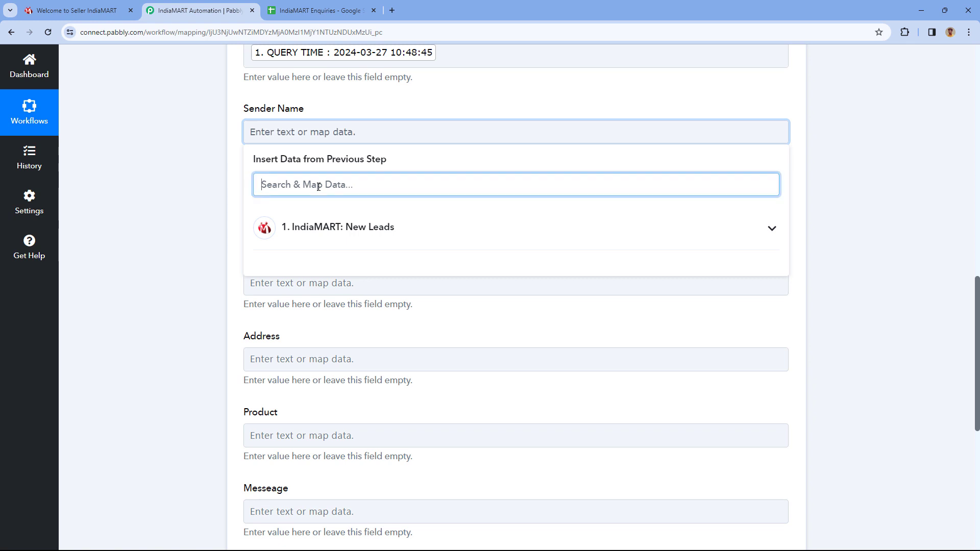
text(Na)
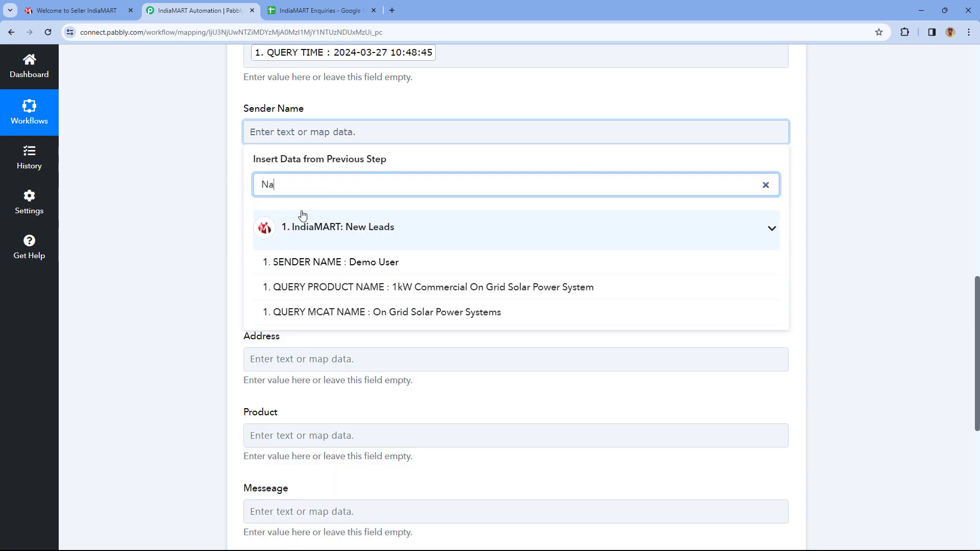
click(325, 266)
click(217, 185)
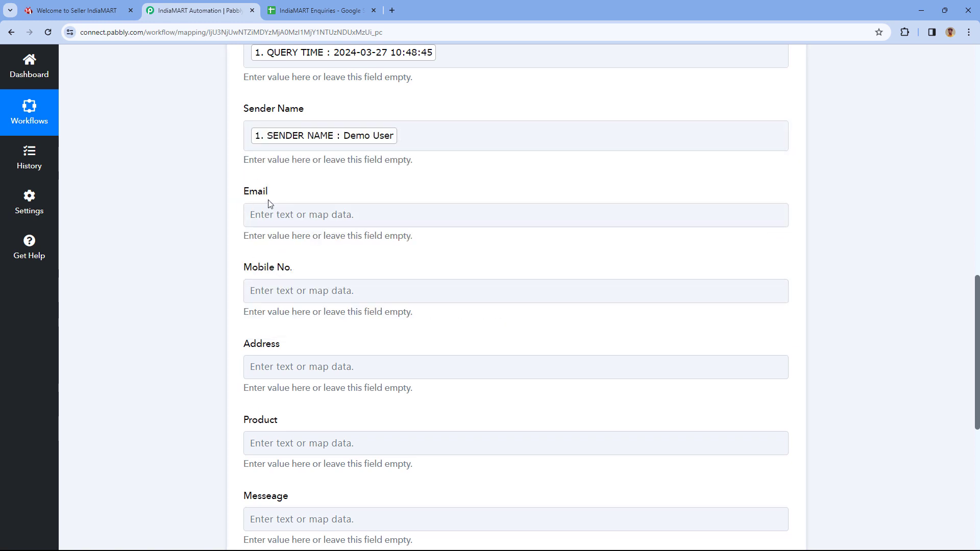
Step: Map the Email field to SENDER EMAIL, searching the IndiaMART lead data for "Ema"
click(281, 219)
click(285, 260)
text(Em)
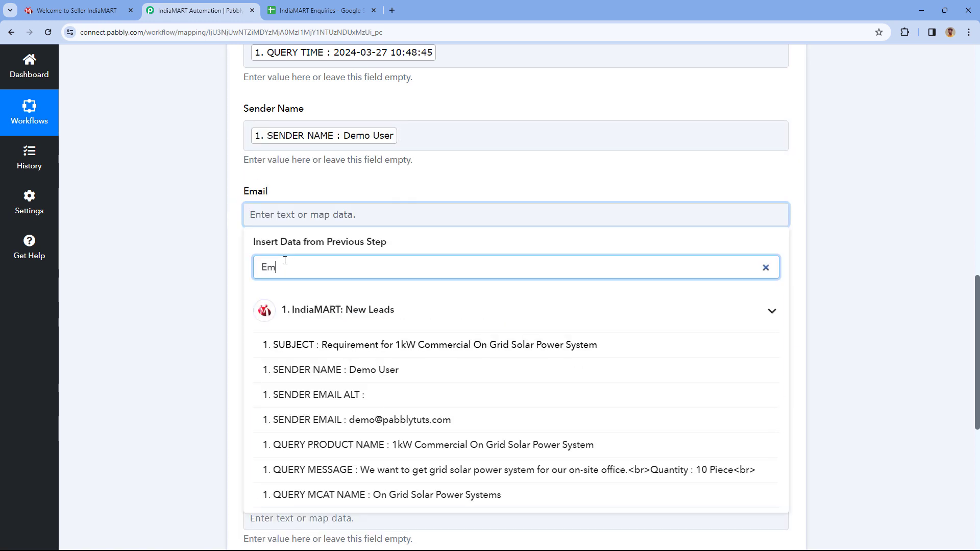
text(a)
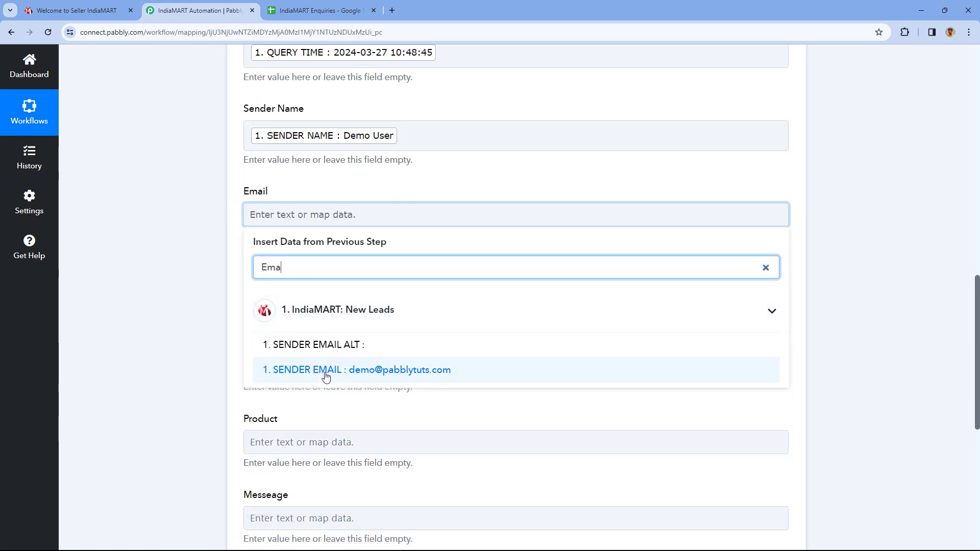
click(328, 378)
click(240, 248)
Step: Map the Mobile No. field to SENDER MOBILE from the IndiaMART New Leads response
scroll(238, 247, down, 3)
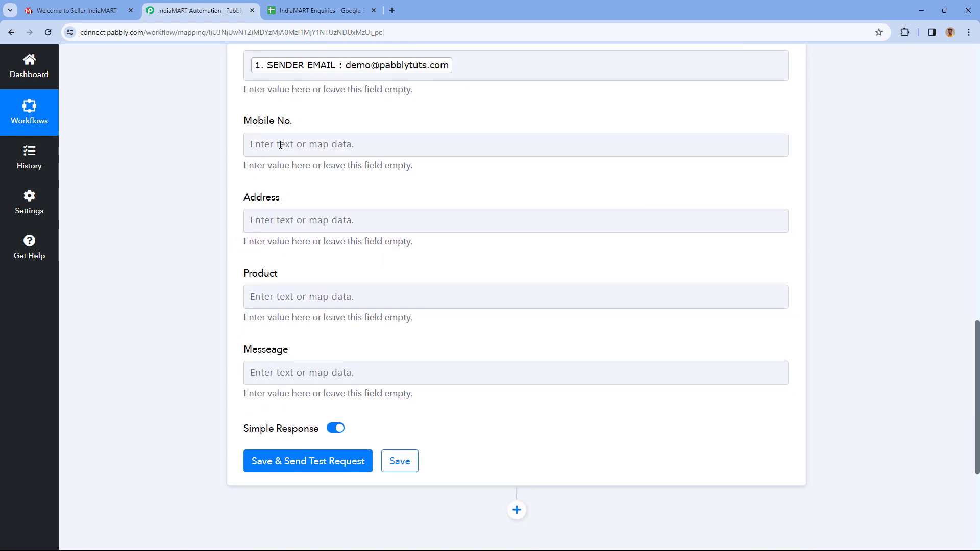
scroll(286, 135, down, 1)
click(291, 94)
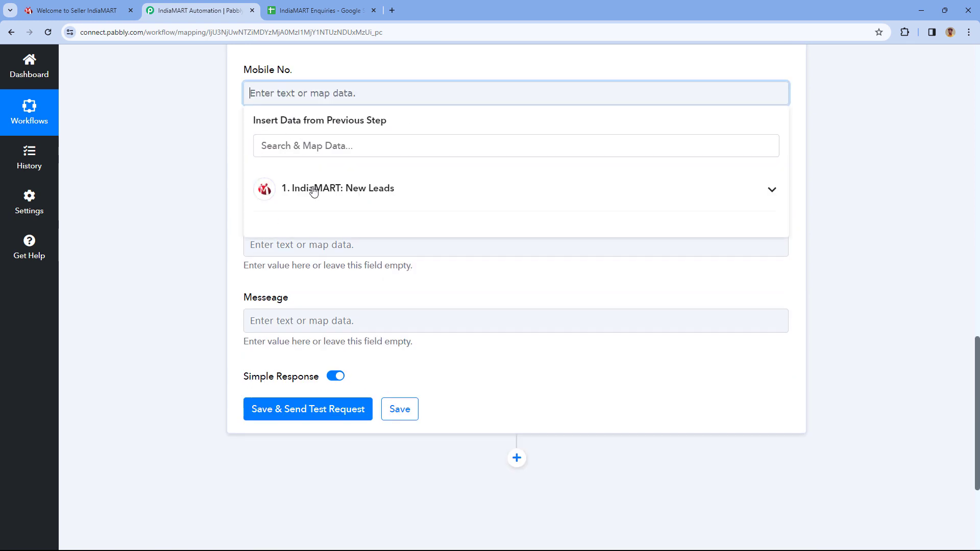
click(313, 190)
click(286, 424)
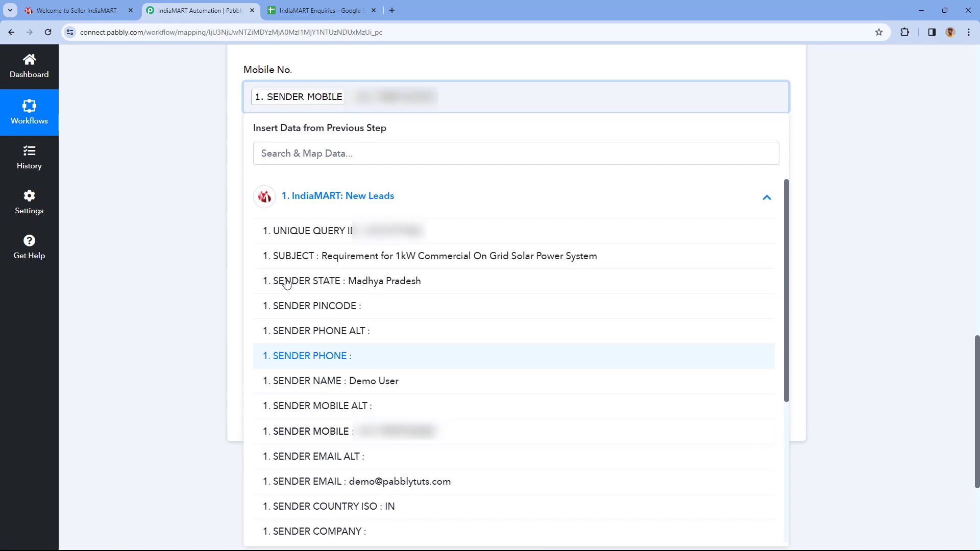
click(236, 141)
Step: Map the Address field to SENDER ADDRESS, searching the IndiaMART lead data for "Add"
click(311, 176)
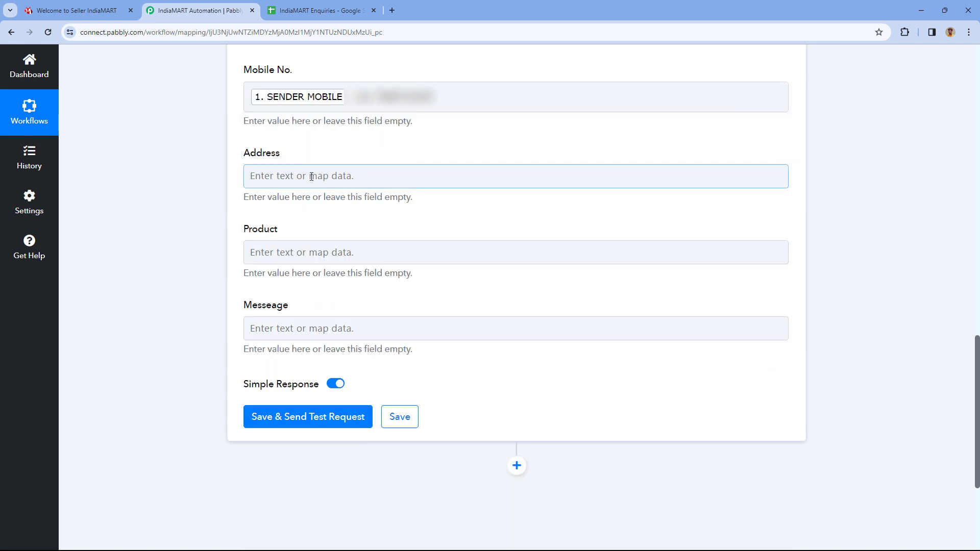
click(294, 225)
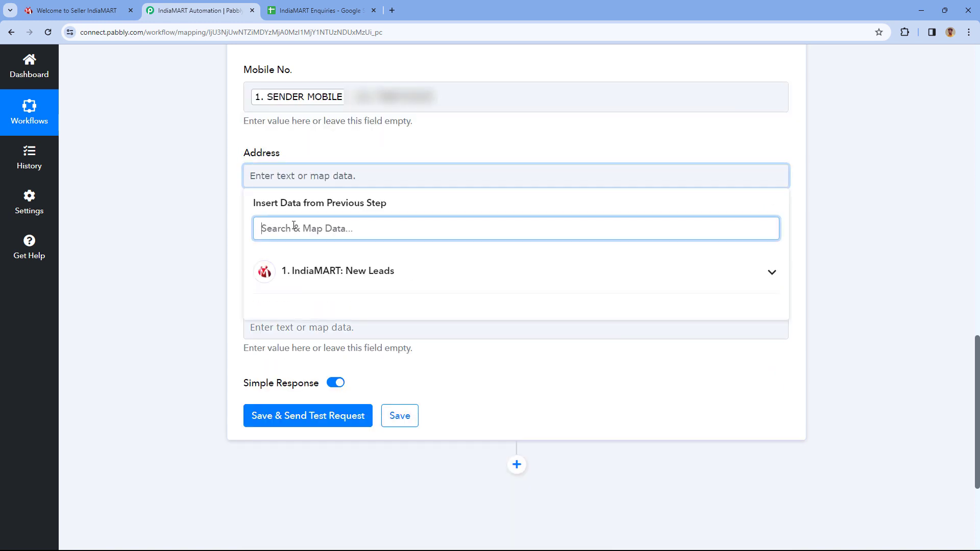
text(Add)
click(324, 306)
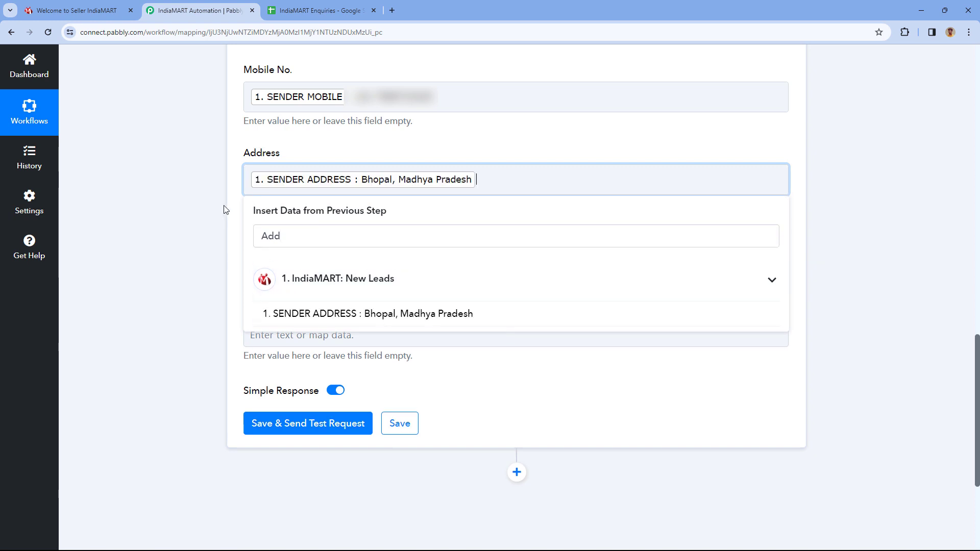
click(230, 251)
Step: Map the Product field to QUERY PRODUCT NAME, searching the IndiaMART lead data for "Pro"
click(281, 258)
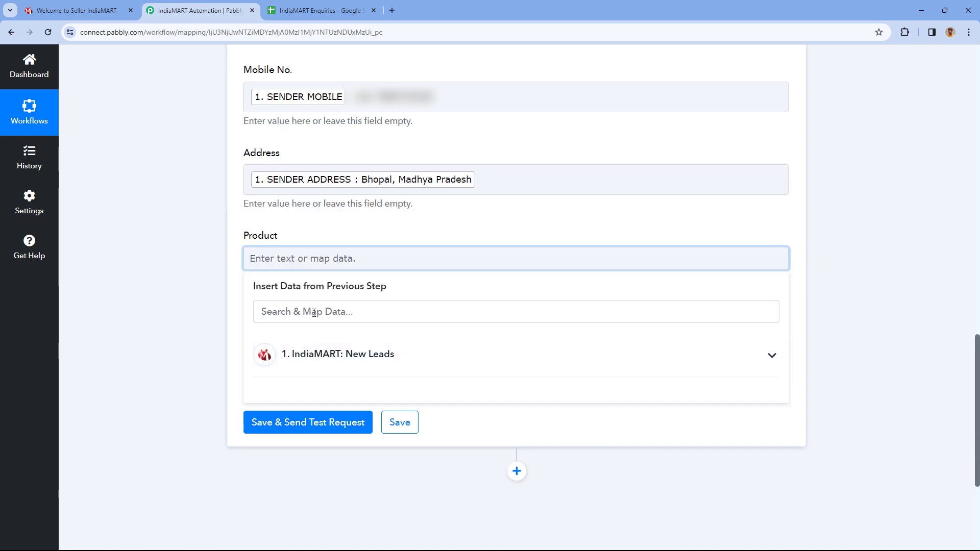
click(314, 312)
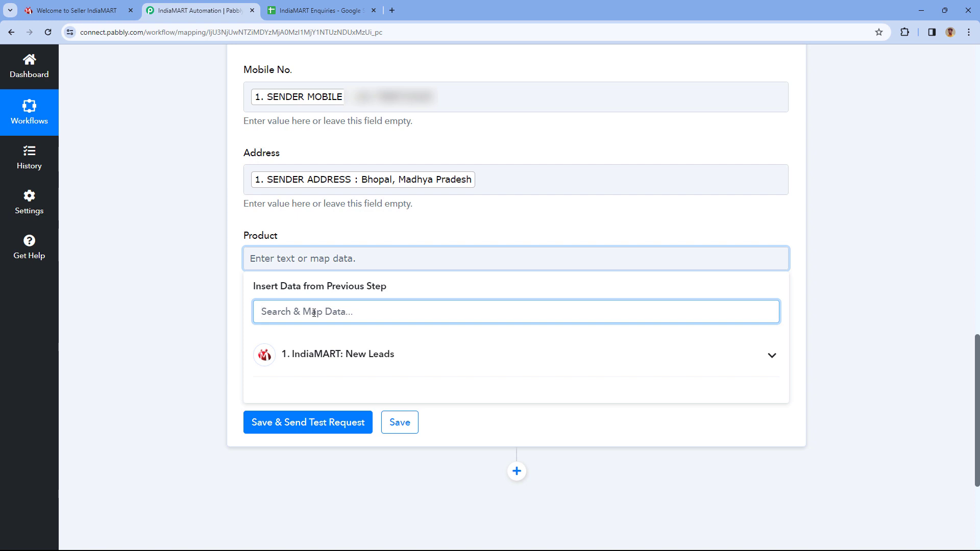
text(Pr)
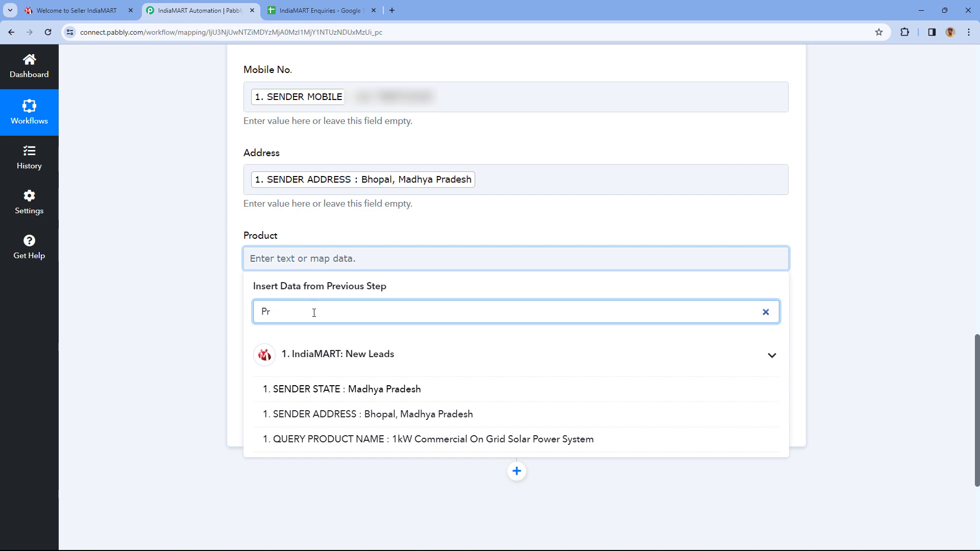
text(o)
click(342, 388)
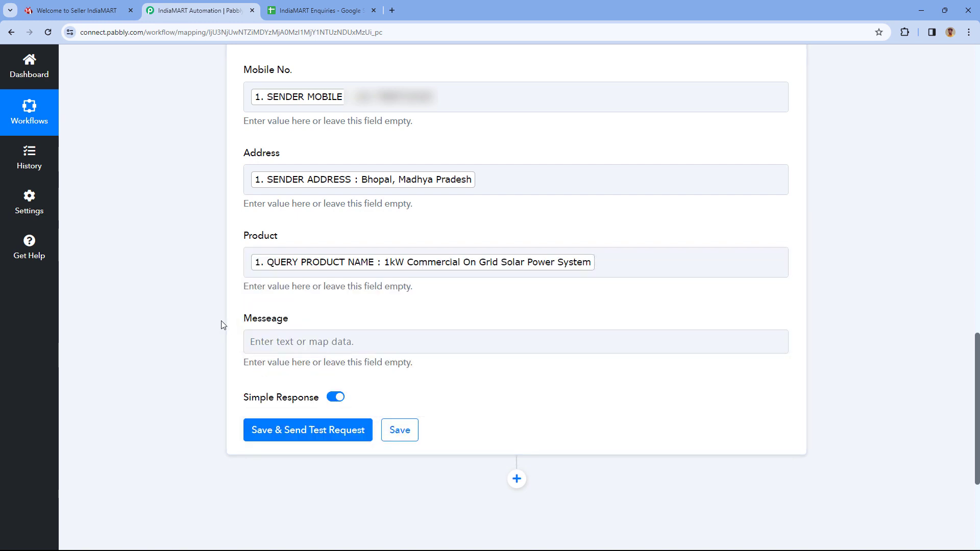
Step: Map the Messeage field to QUERY MESSAGE, searching the IndiaMART lead data for "Me"
click(294, 343)
click(299, 396)
text(M)
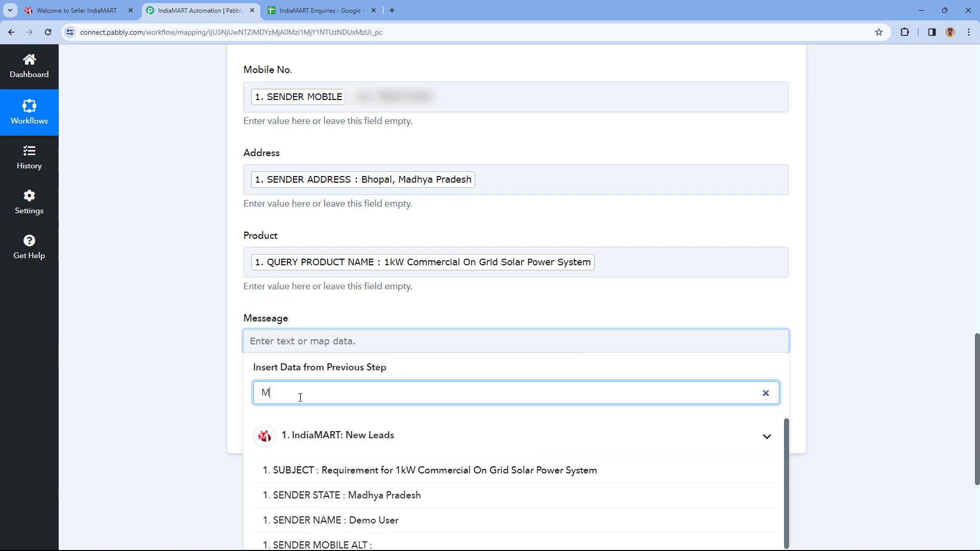
text(e)
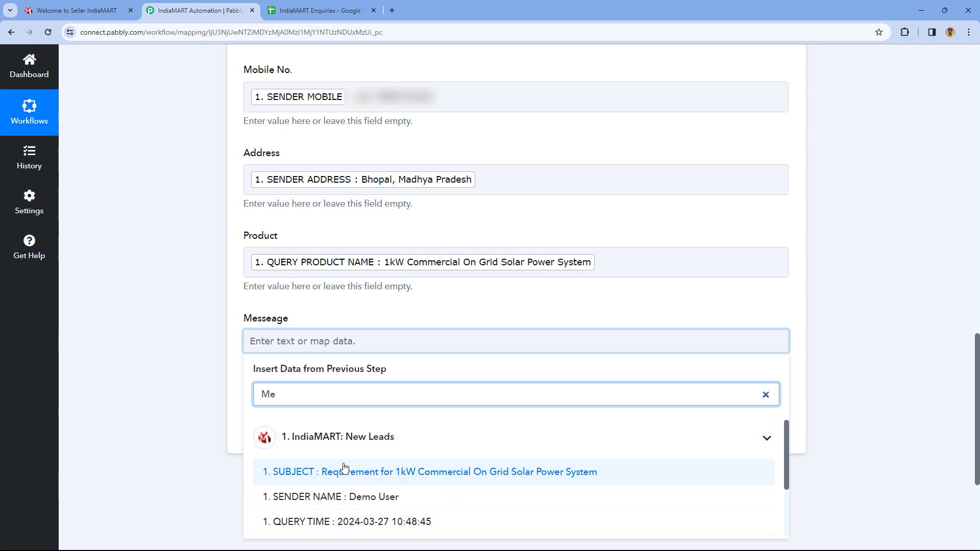
scroll(345, 468, down, 2)
click(357, 497)
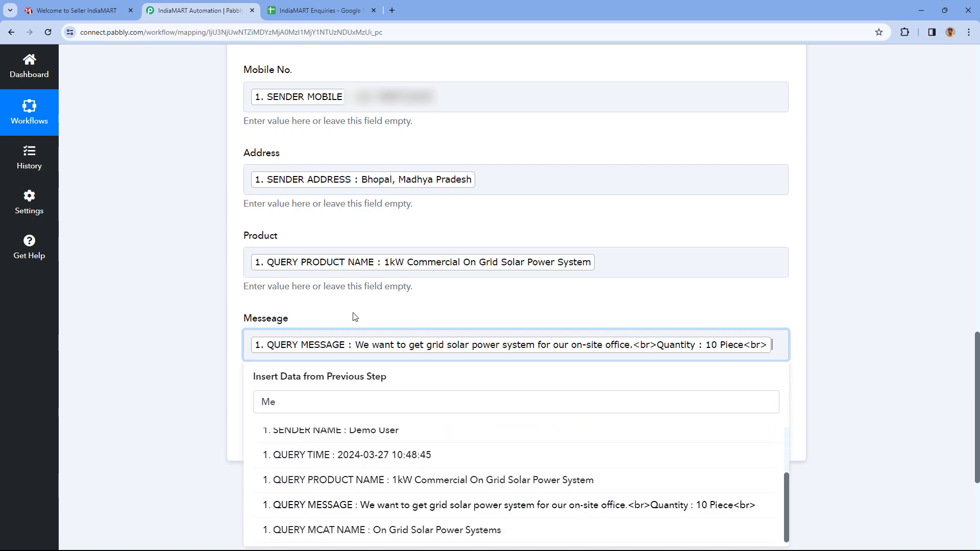
click(355, 318)
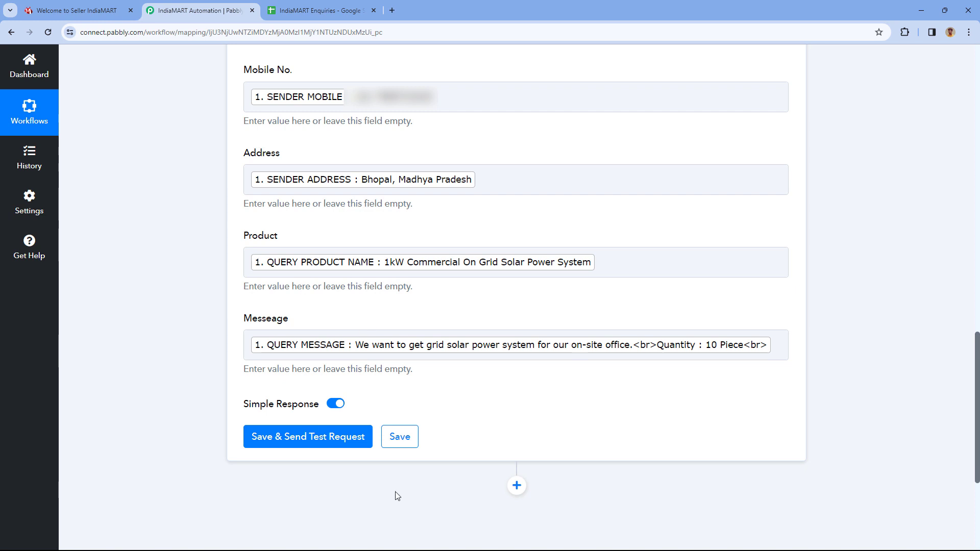
Step: Save the Google Sheets action with a test request and review the response received
click(352, 437)
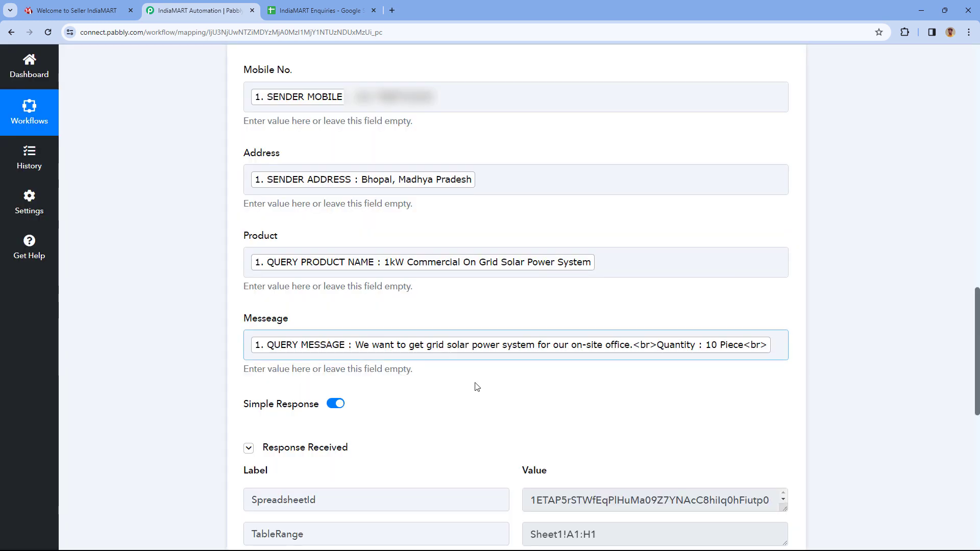
scroll(476, 394, down, 6)
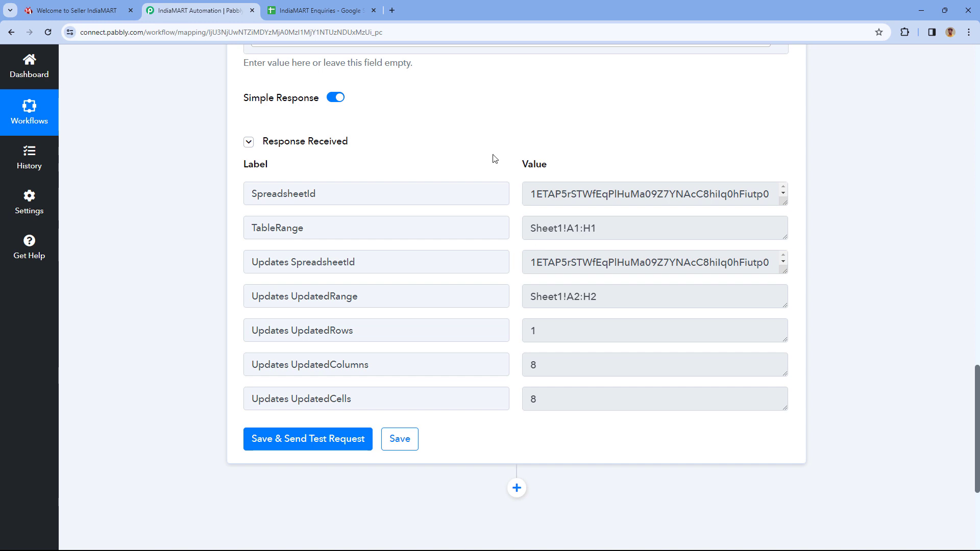
scroll(472, 187, up, 2)
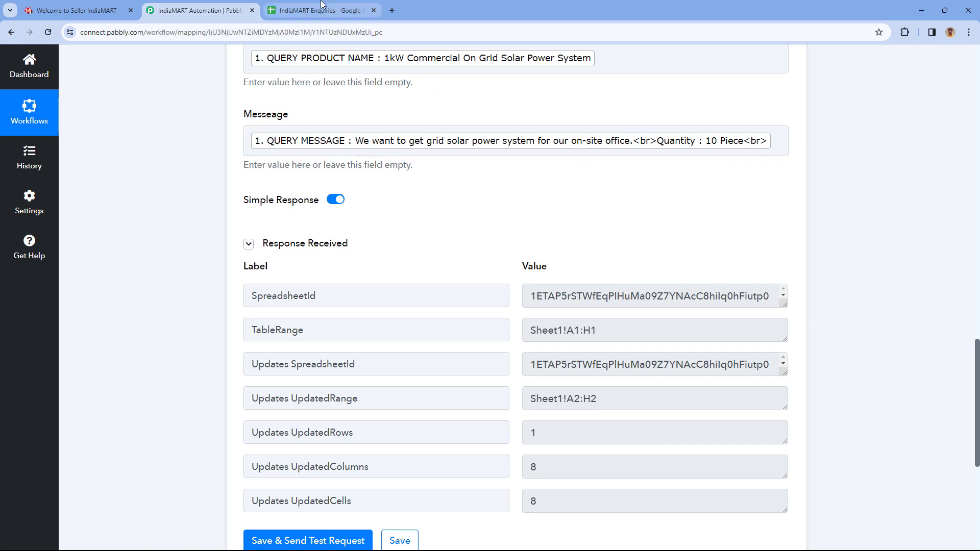
Step: Switch to the IndiaMART Enquiries spreadsheet in Google Sheets and remove the bold formatting from row 2
click(322, 10)
click(21, 205)
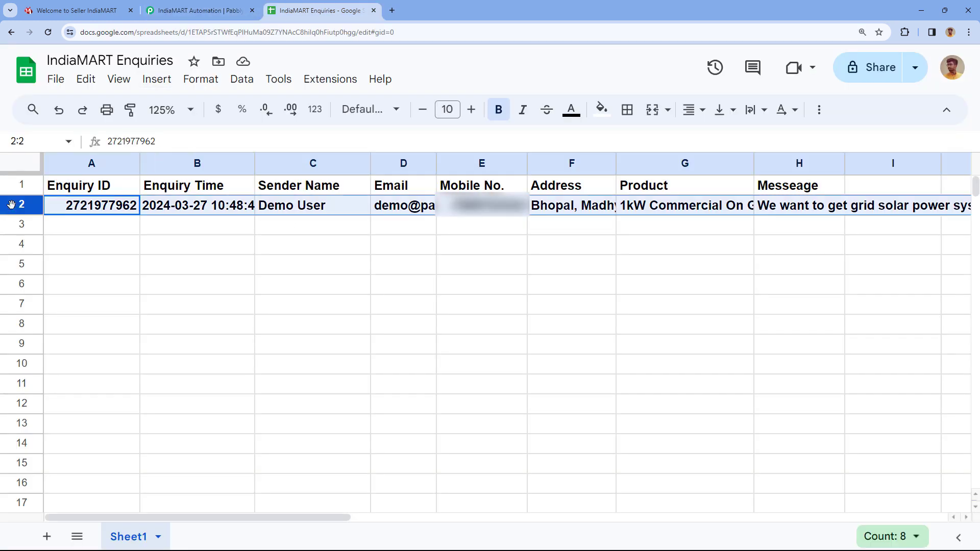
key(ctrl+b)
Step: Fit all column widths of Sheet1 to their contents
click(20, 165)
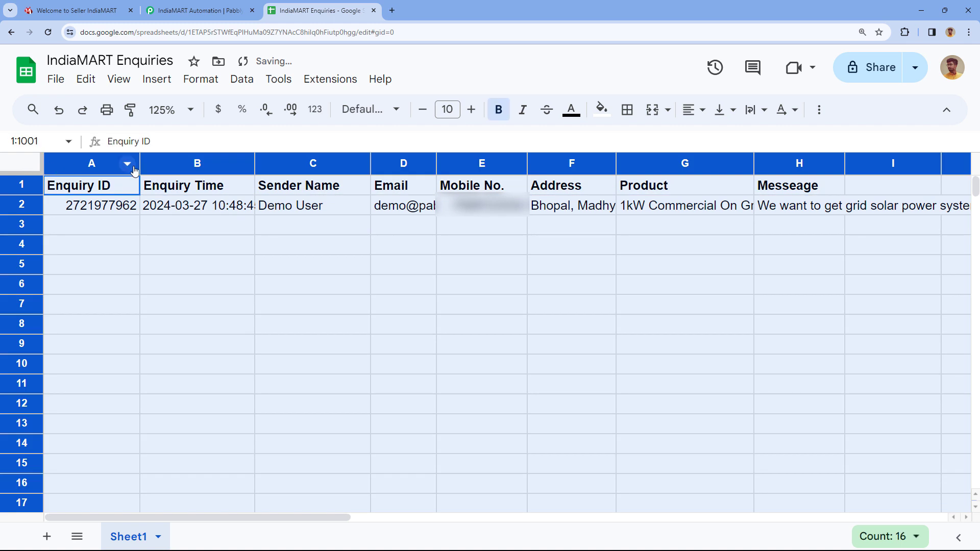
double_click(139, 163)
click(246, 224)
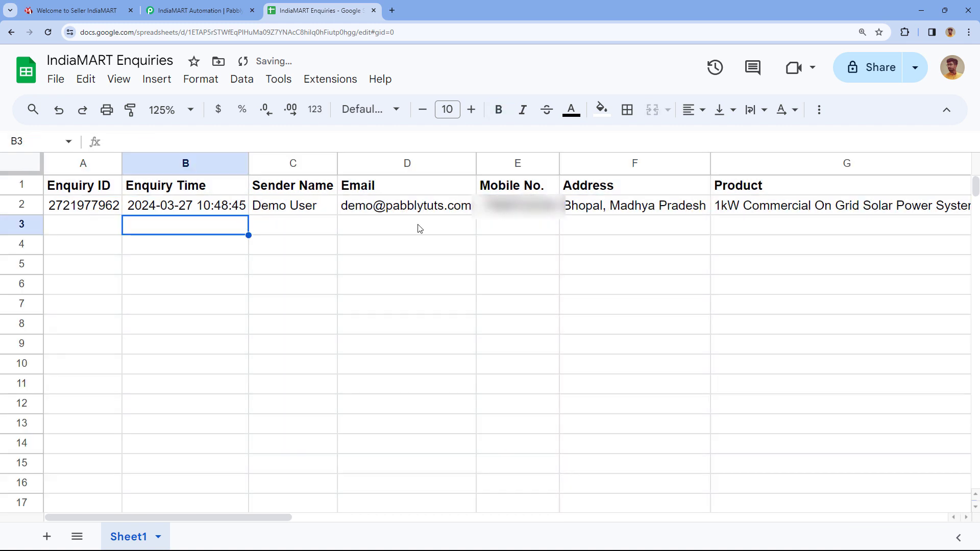
click(510, 205)
double_click(511, 205)
click(511, 233)
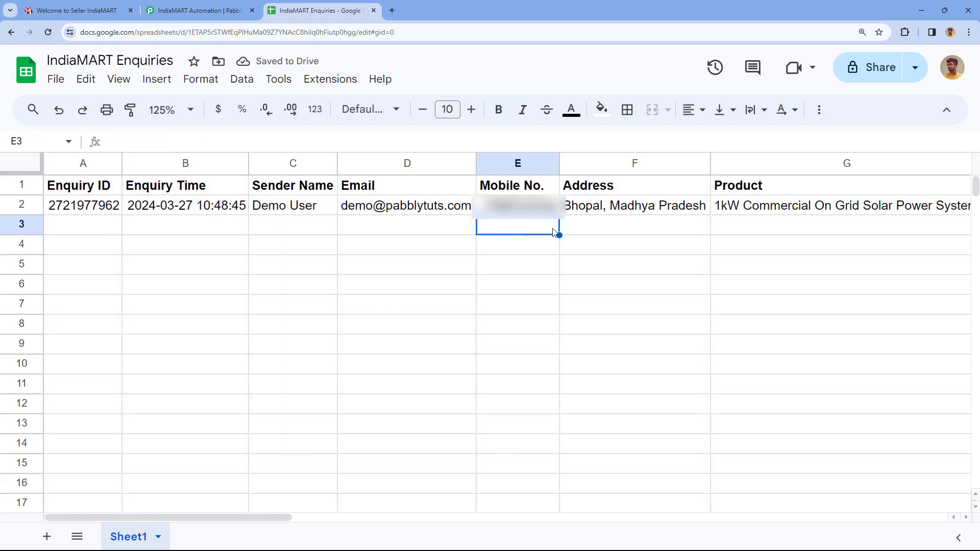
Step: Check each value of the new lead in row 2, from Enquiry ID through Messeage
click(104, 209)
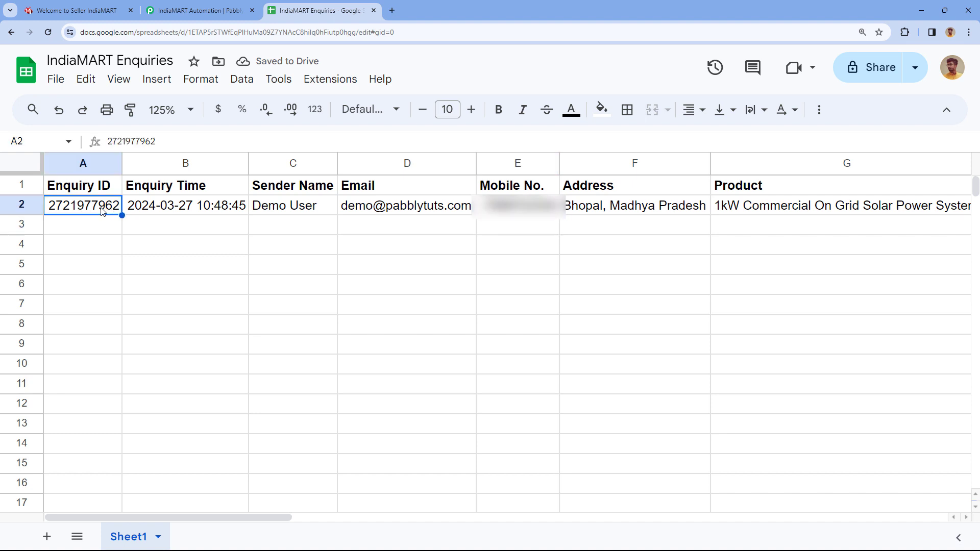
click(164, 206)
click(278, 210)
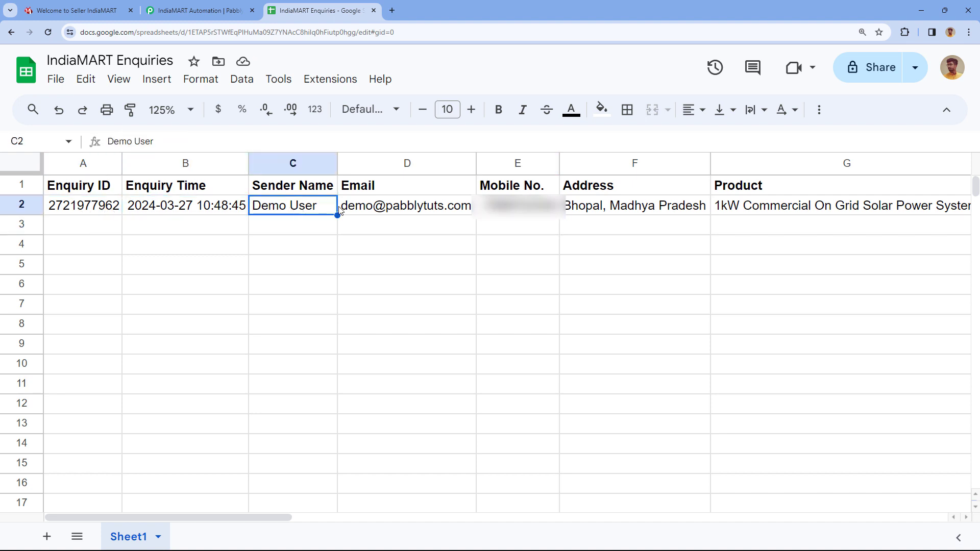
click(371, 210)
click(518, 210)
click(633, 209)
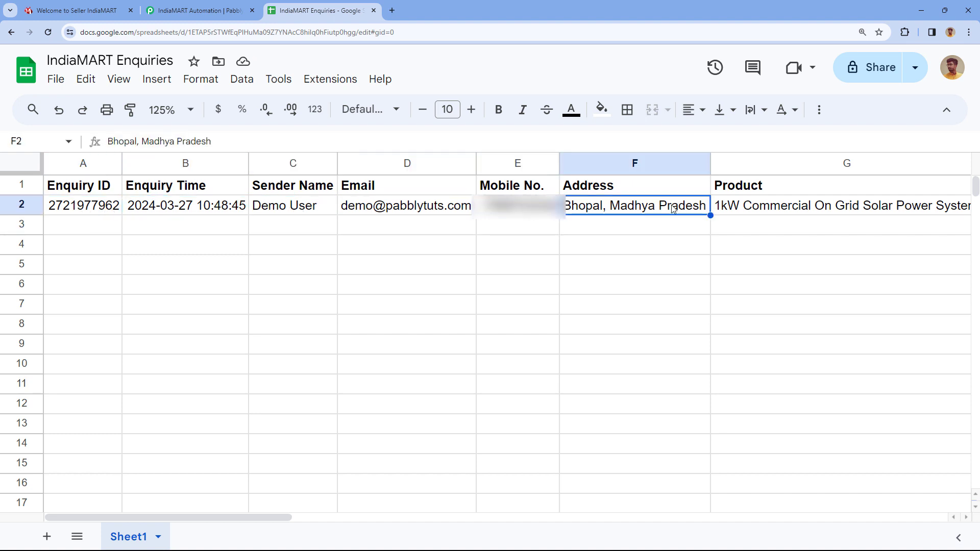
click(786, 209)
scroll(785, 209, right, 5)
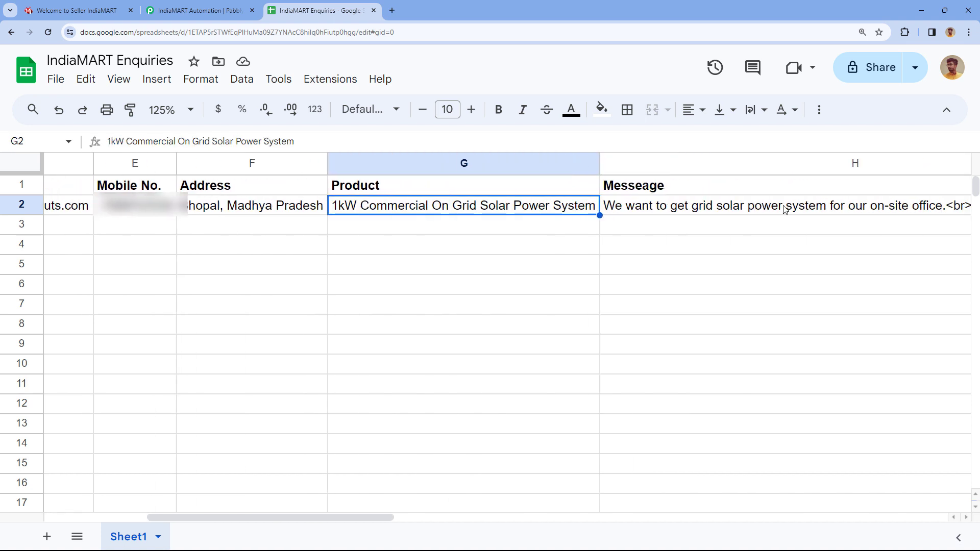
click(781, 209)
scroll(776, 210, right, 2)
scroll(613, 213, left, 3)
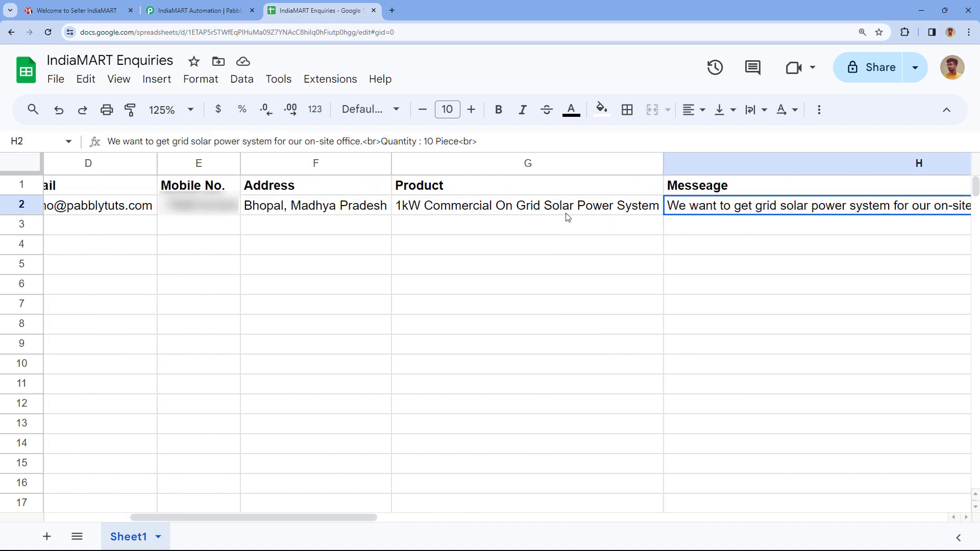
Step: Switch back to the IndiaMART Automation workflow in Pabbly Connect and collapse the Google Sheets Add New Row action
click(197, 6)
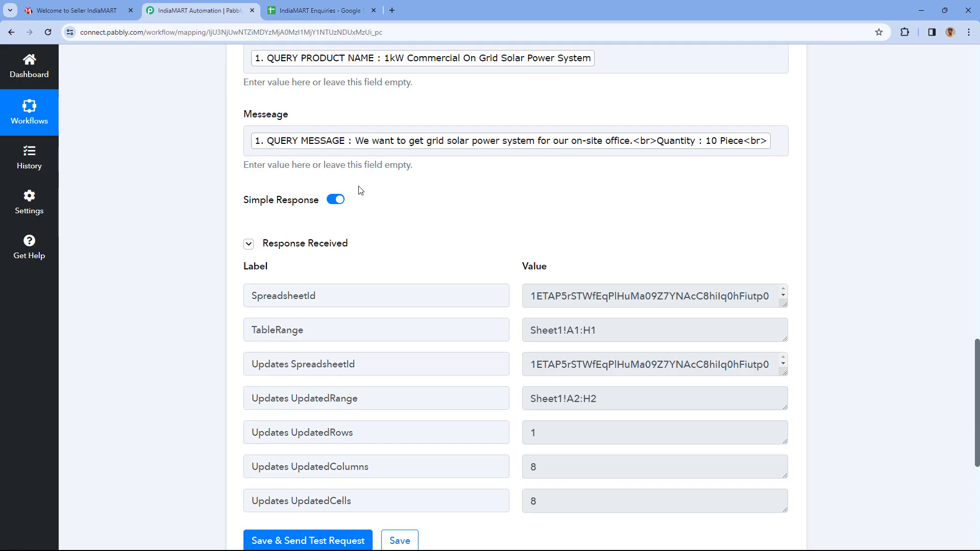
scroll(533, 246, up, 10)
scroll(540, 248, up, 3)
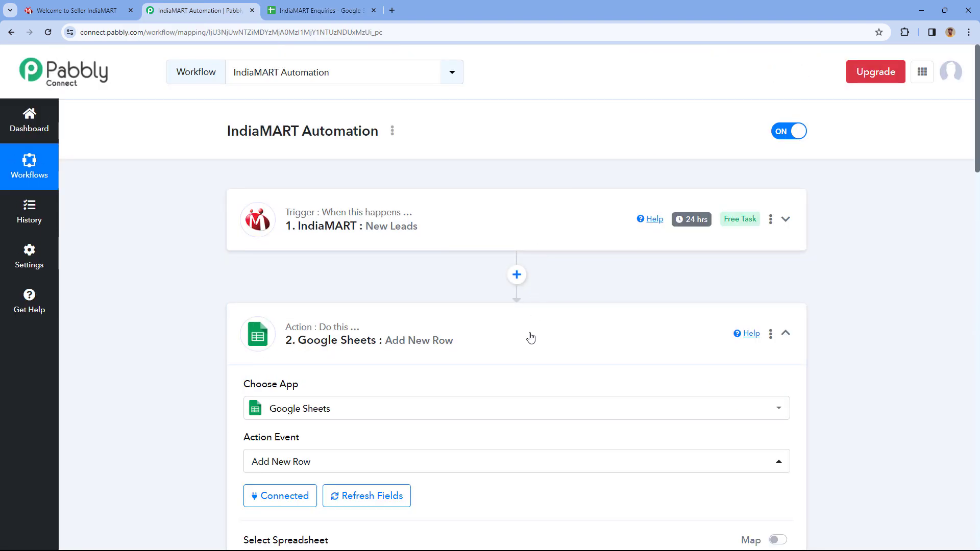
click(528, 336)
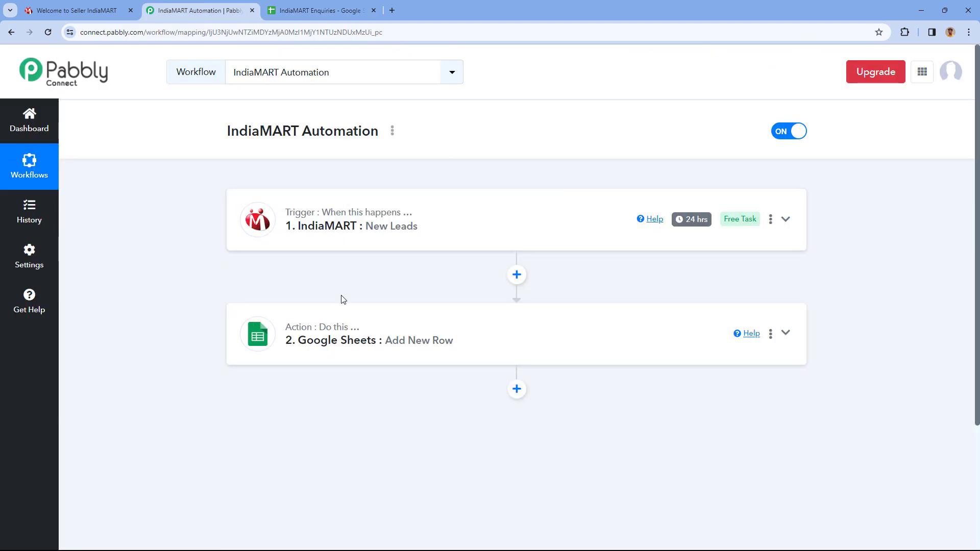